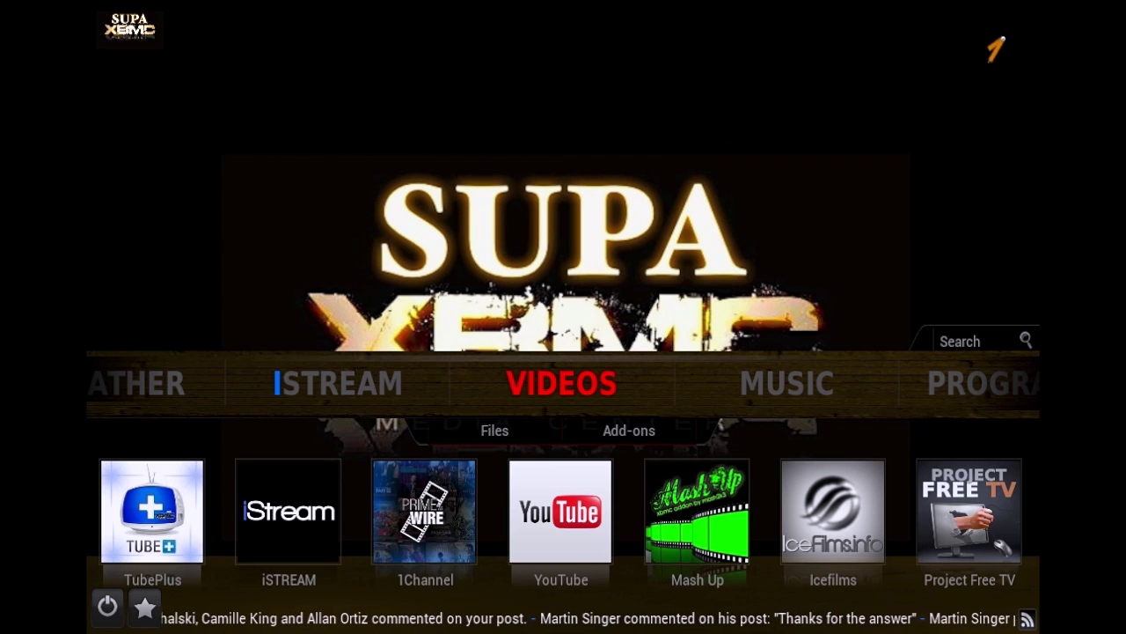
Open the add-on management section of the system settings
key(Right)
key(Right)
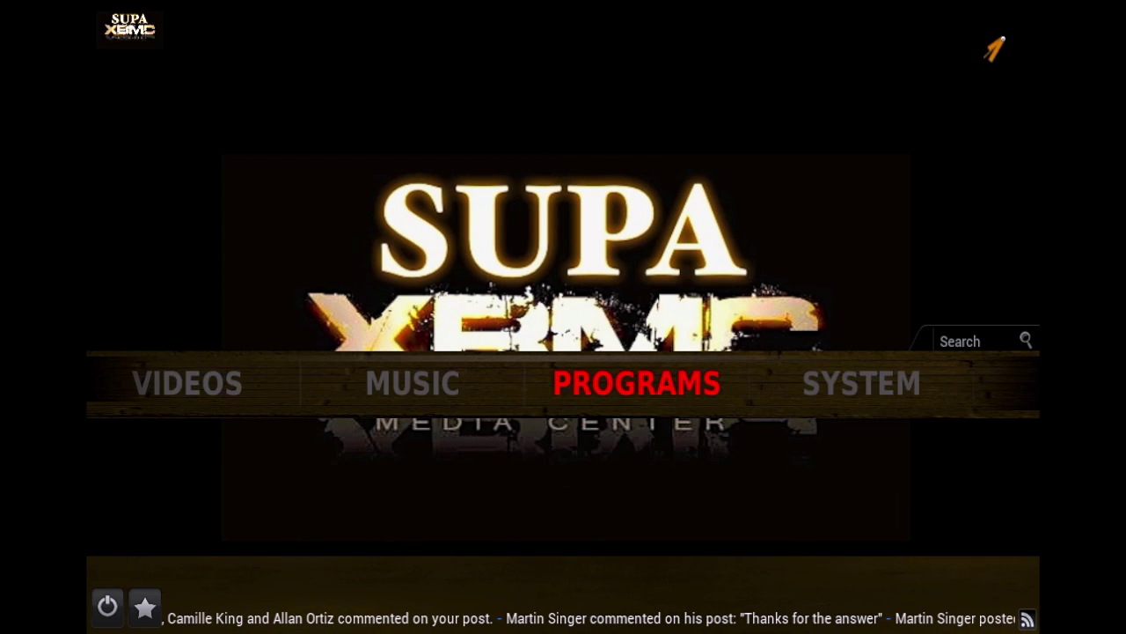
key(Right)
key(Down)
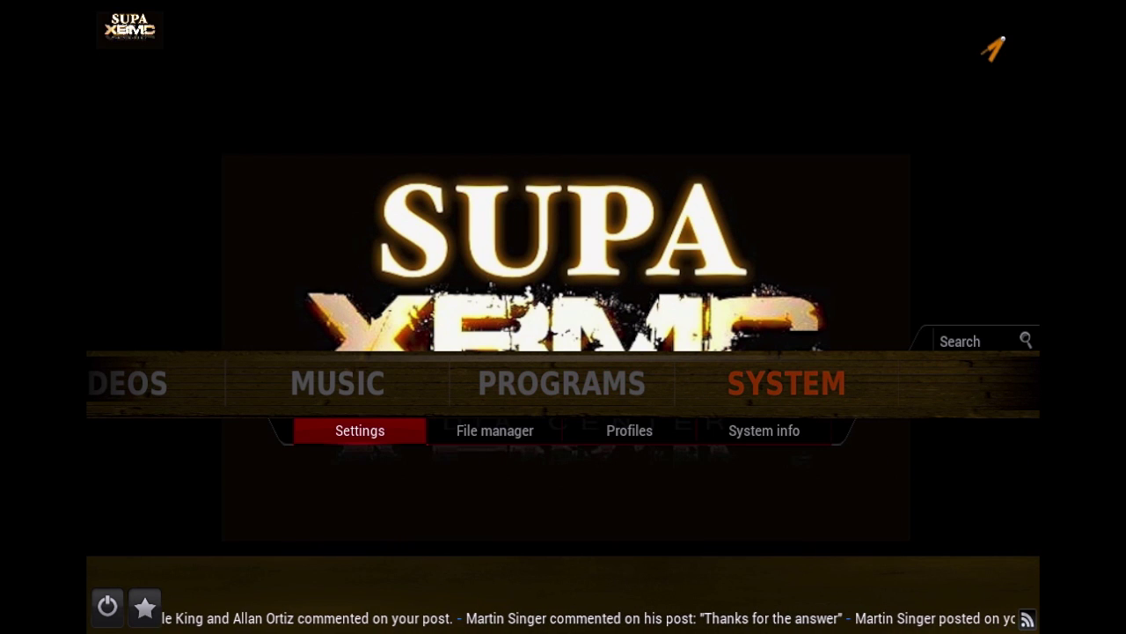
key(Return)
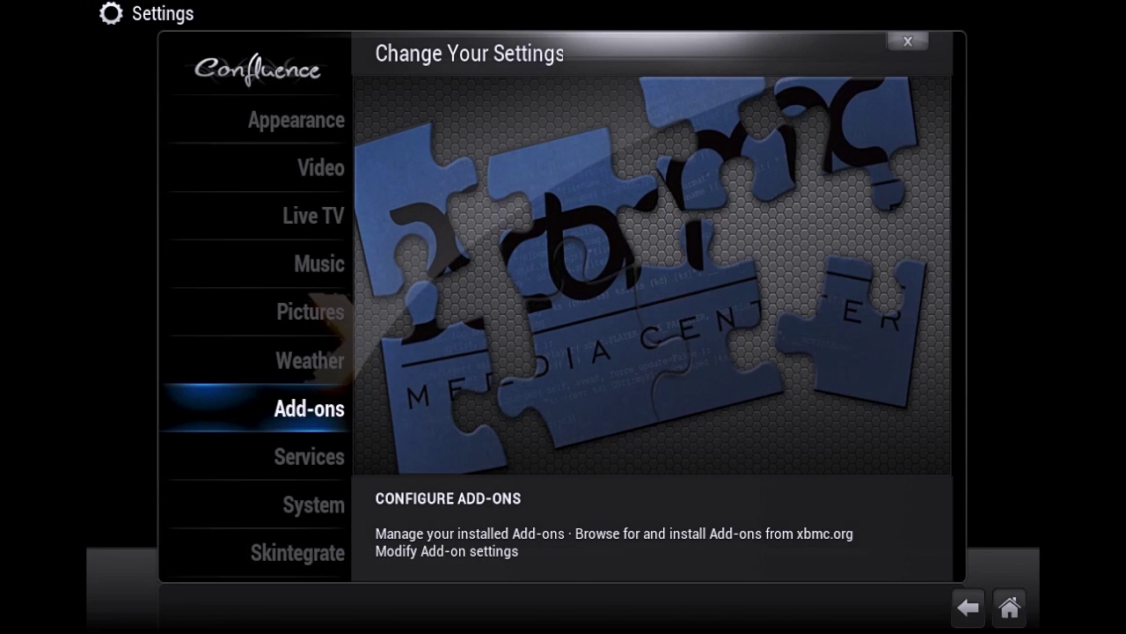
key(Return)
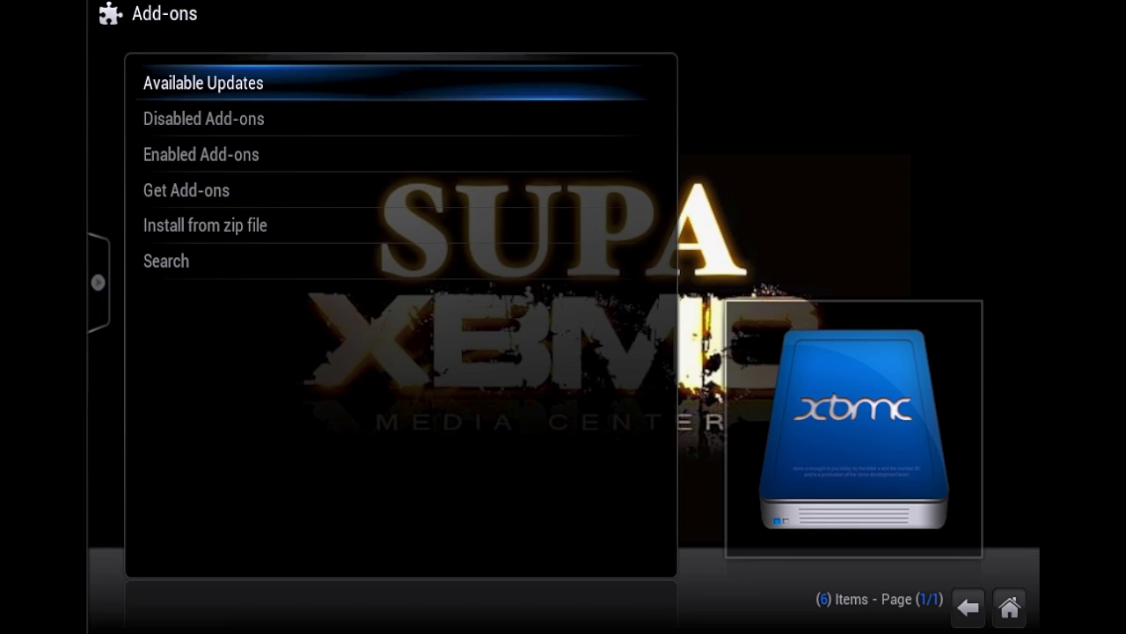
List the enabled video add-ons
key(Down)
key(Down)
key(Return)
key(Up)
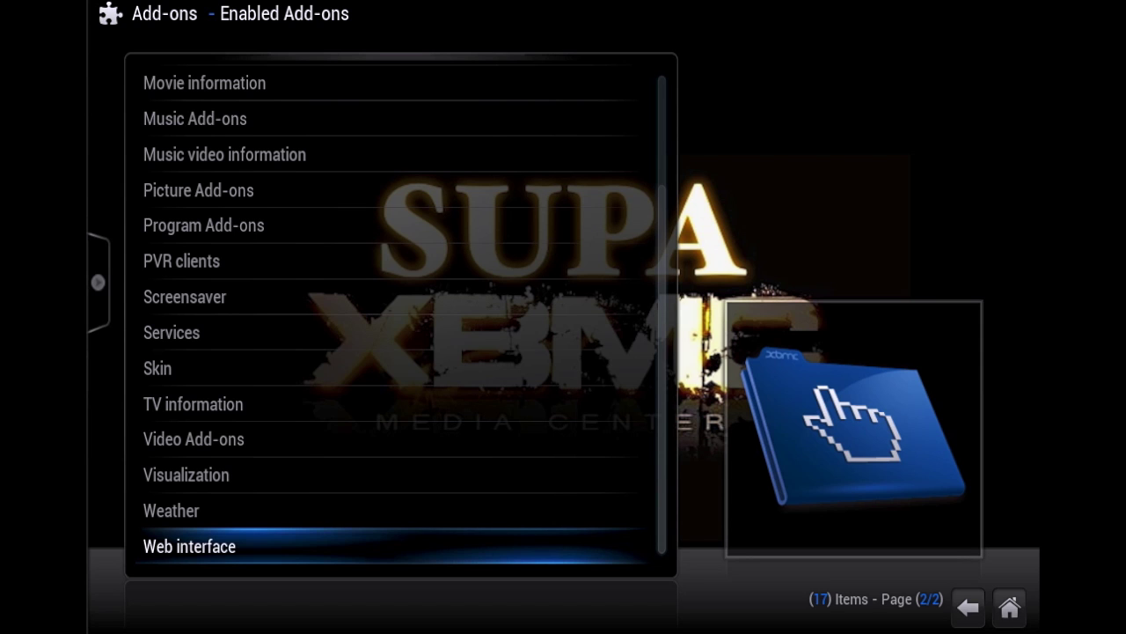
key(Up)
key(Up)
key(Up)
key(Return)
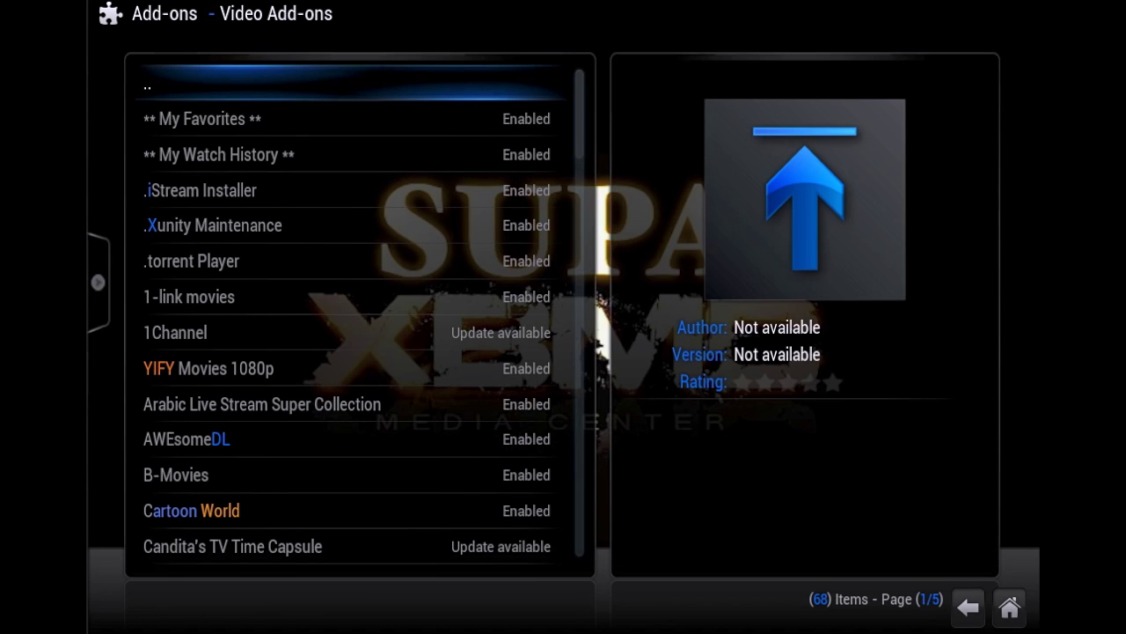
Find the Icefilms add-on among the enabled video add-ons and open its configuration settings
key(Down)
key(Down)
key(Down)
key(Down)
key(Down)
key(Down)
key(Down)
key(Down)
key(Down)
key(Down)
key(Down)
key(Down)
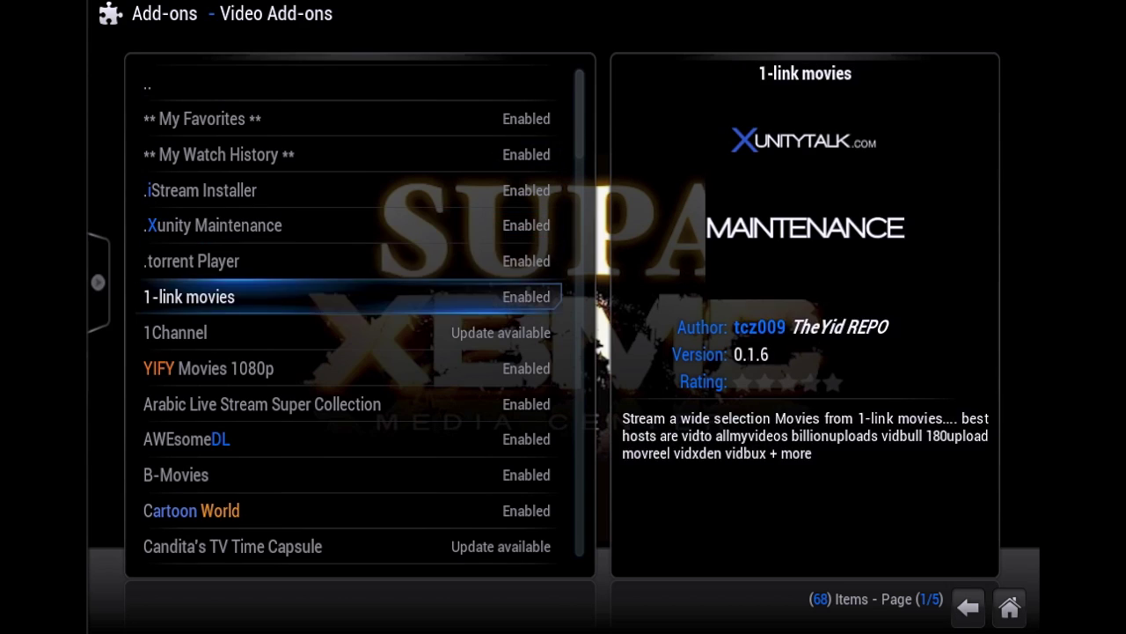
key(Down)
key(Down)
key(Down)
key(Down)
key(Down)
key(Down)
key(Down)
key(Down)
key(Down)
key(Down)
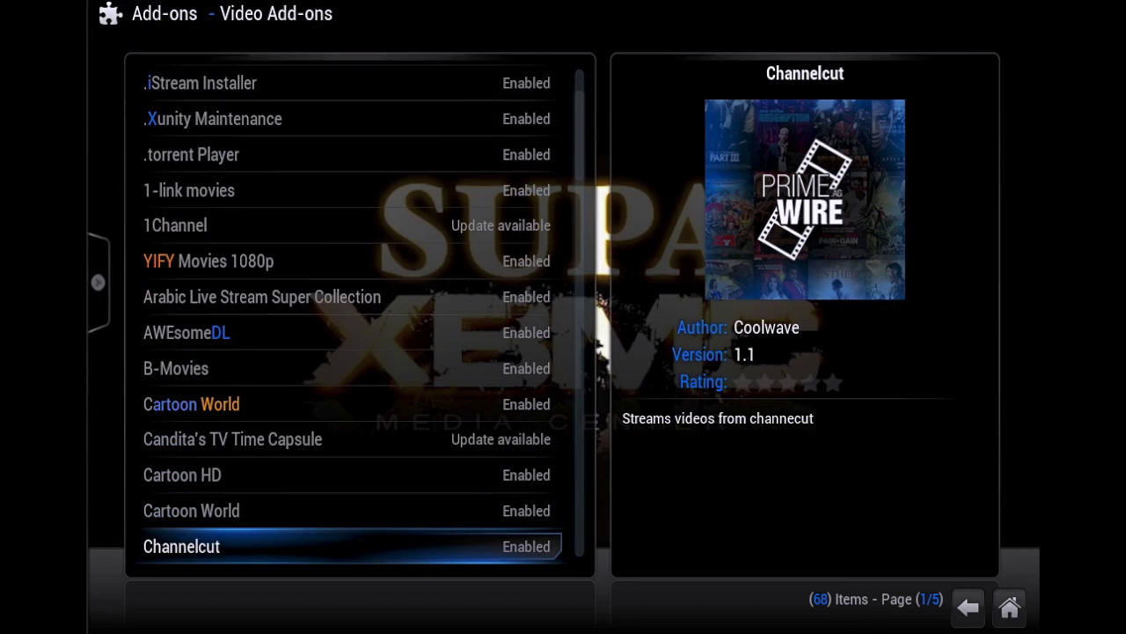
key(Down)
key(Down)
key(Down)
key(Down)
key(Down)
key(Down)
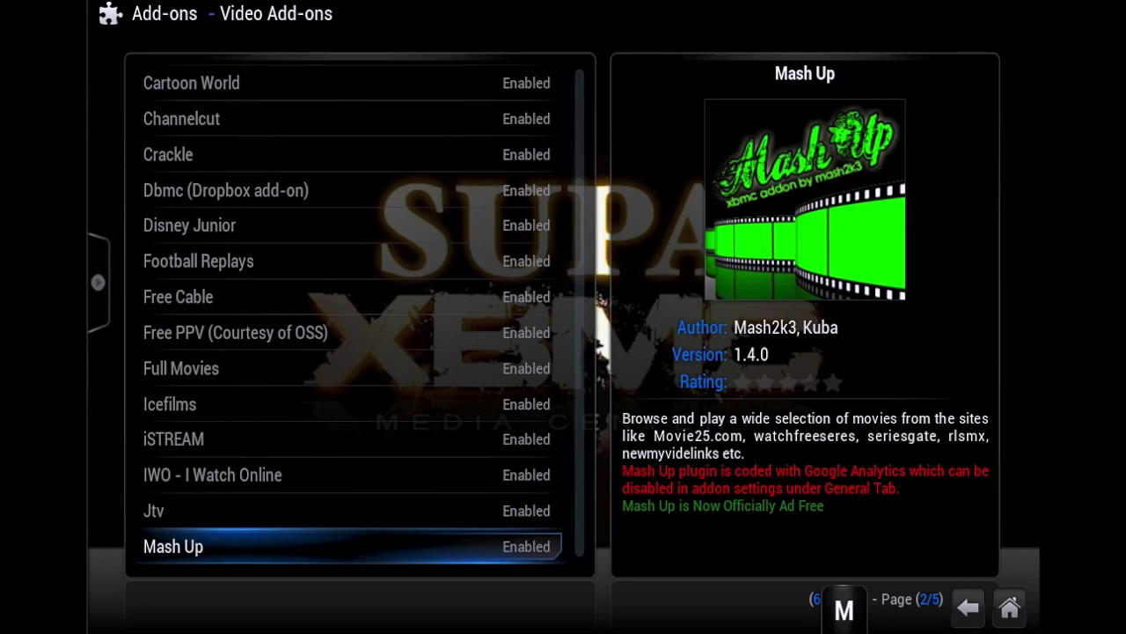
key(Up)
key(Up)
key(Up)
key(Up)
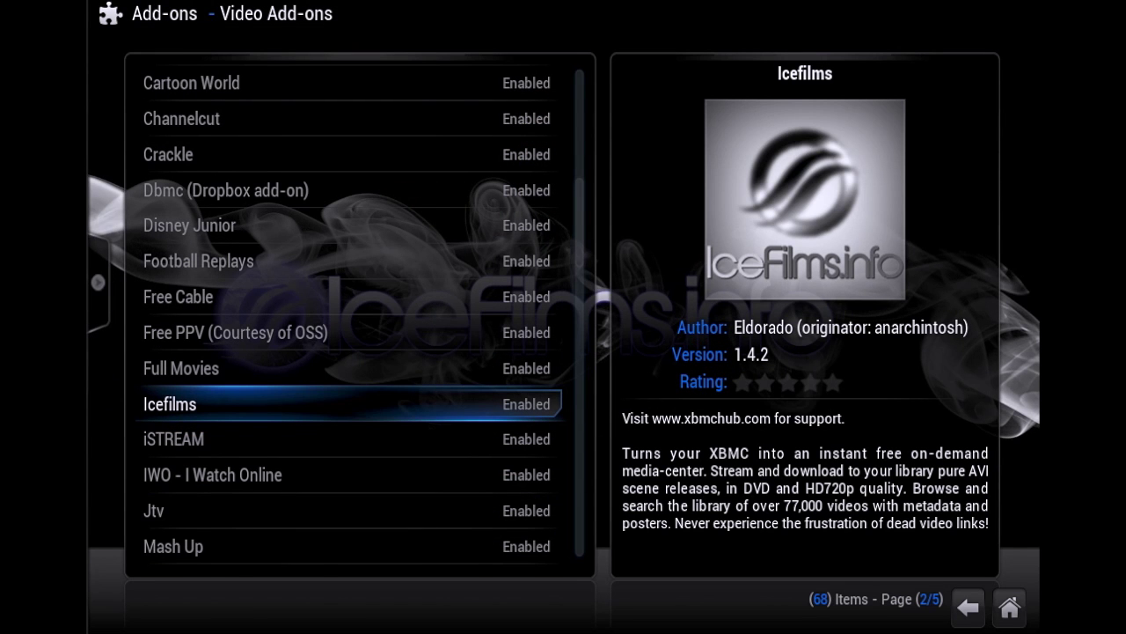
key(Return)
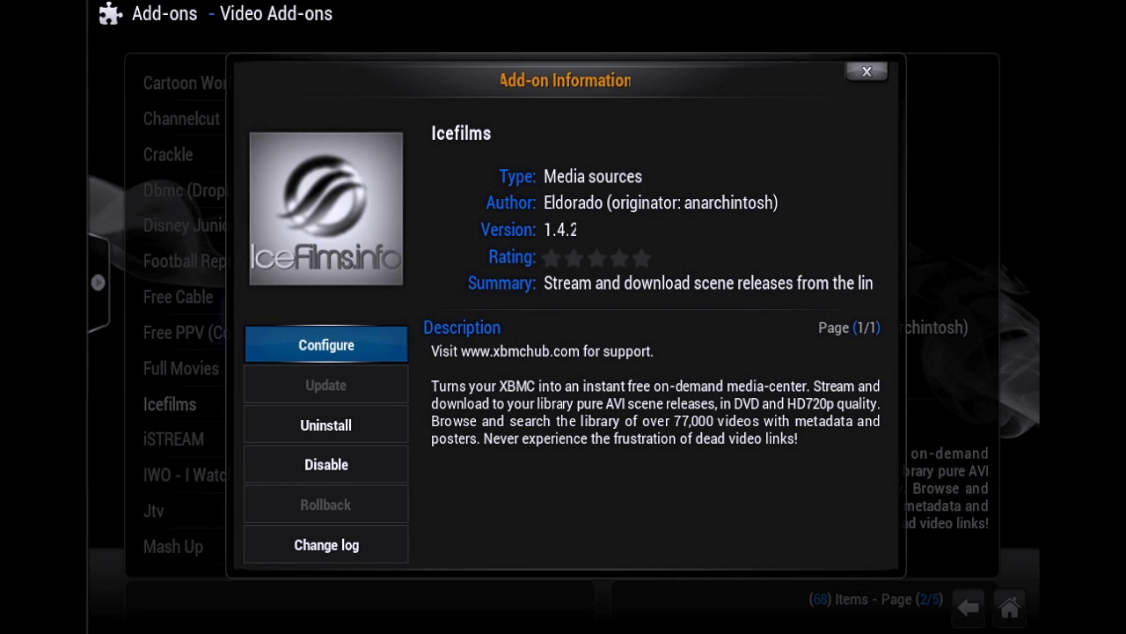
key(Return)
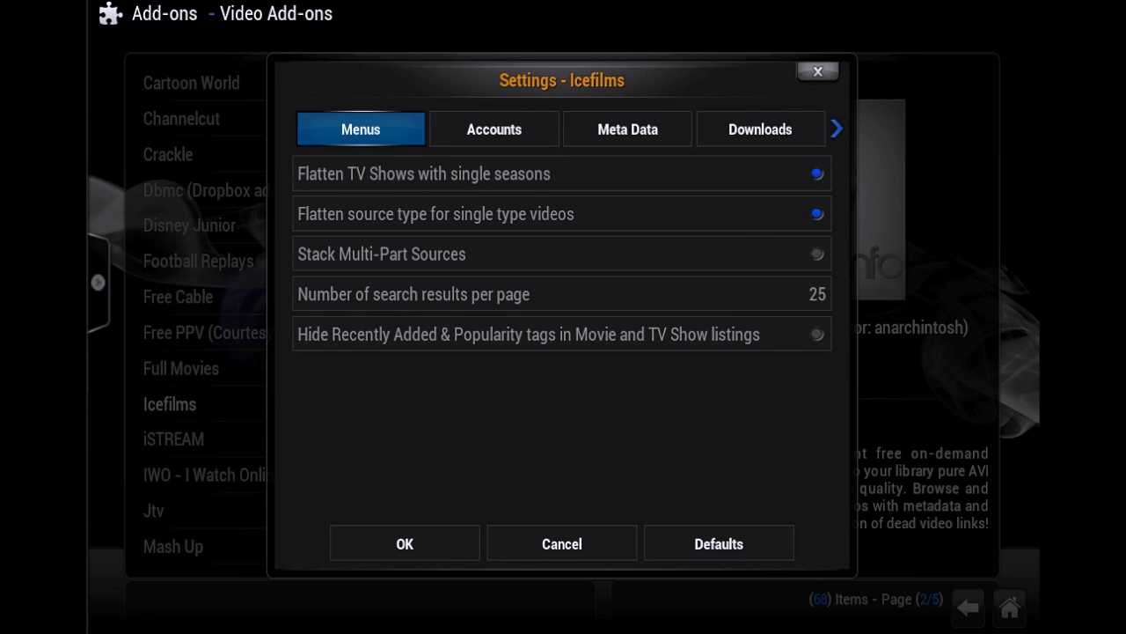
Set the Icefilms downloads folder to the Desktop
key(Right)
key(Right)
key(Right)
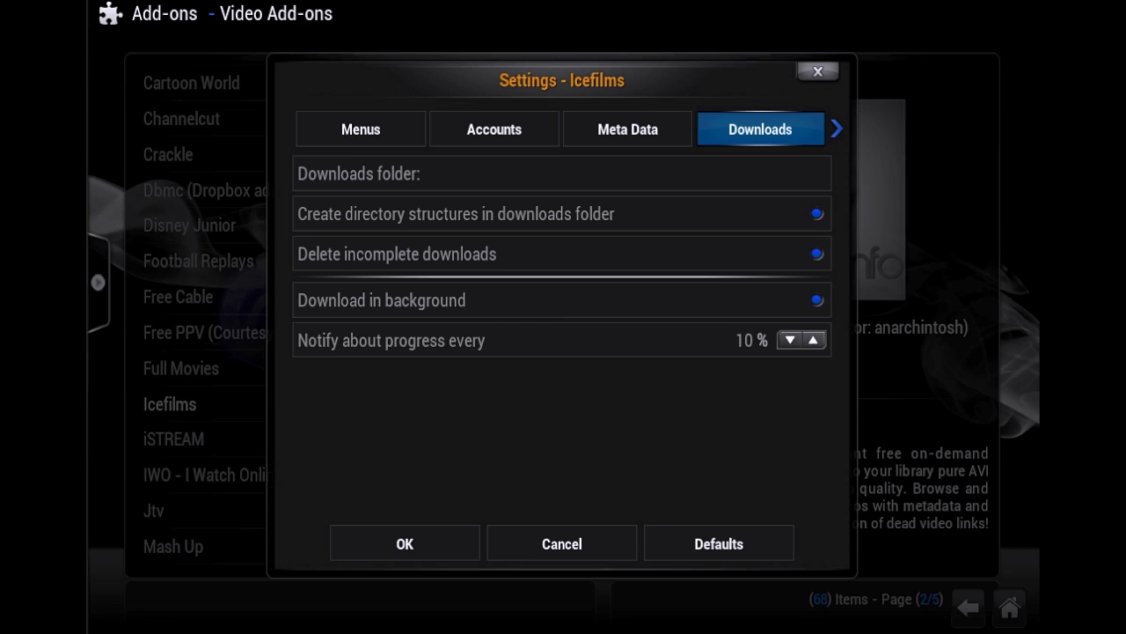
key(Down)
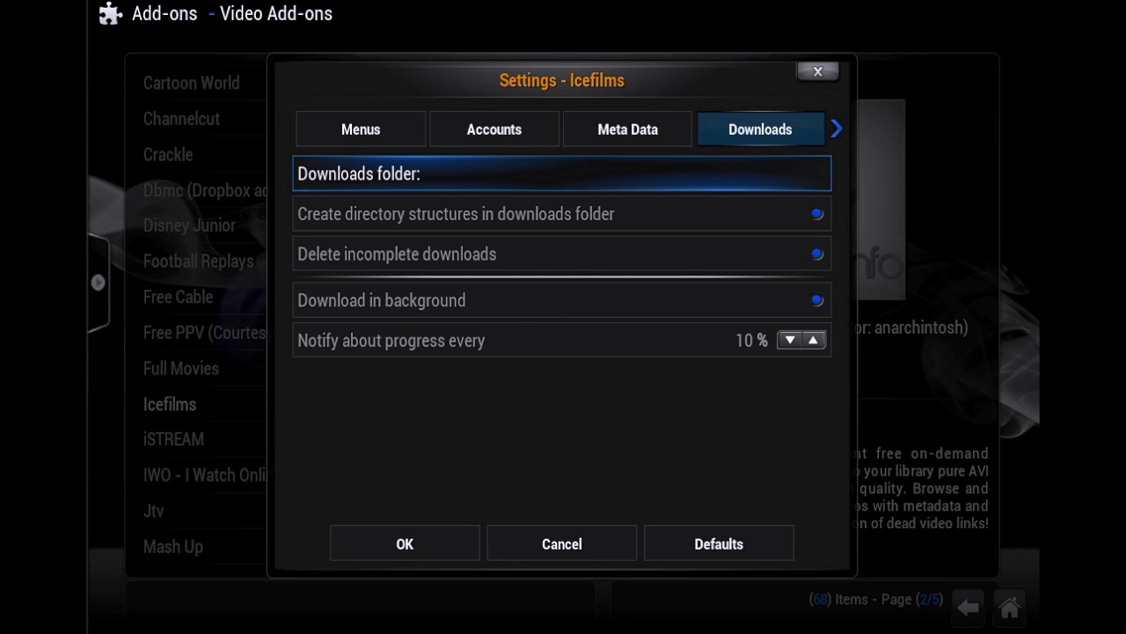
key(Return)
key(Down)
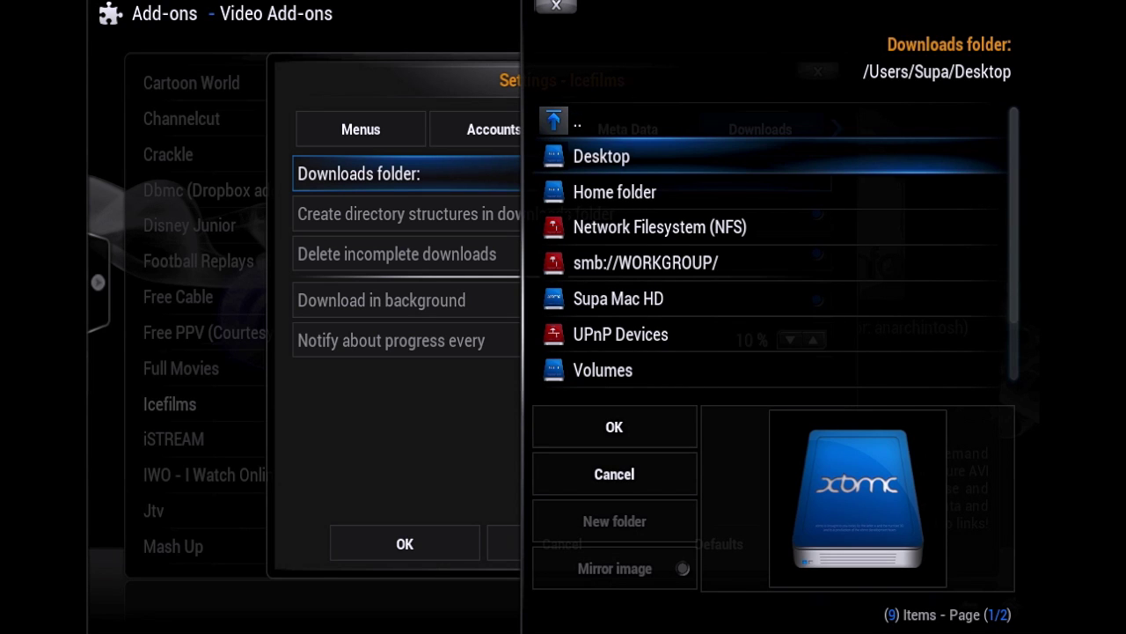
key(Return)
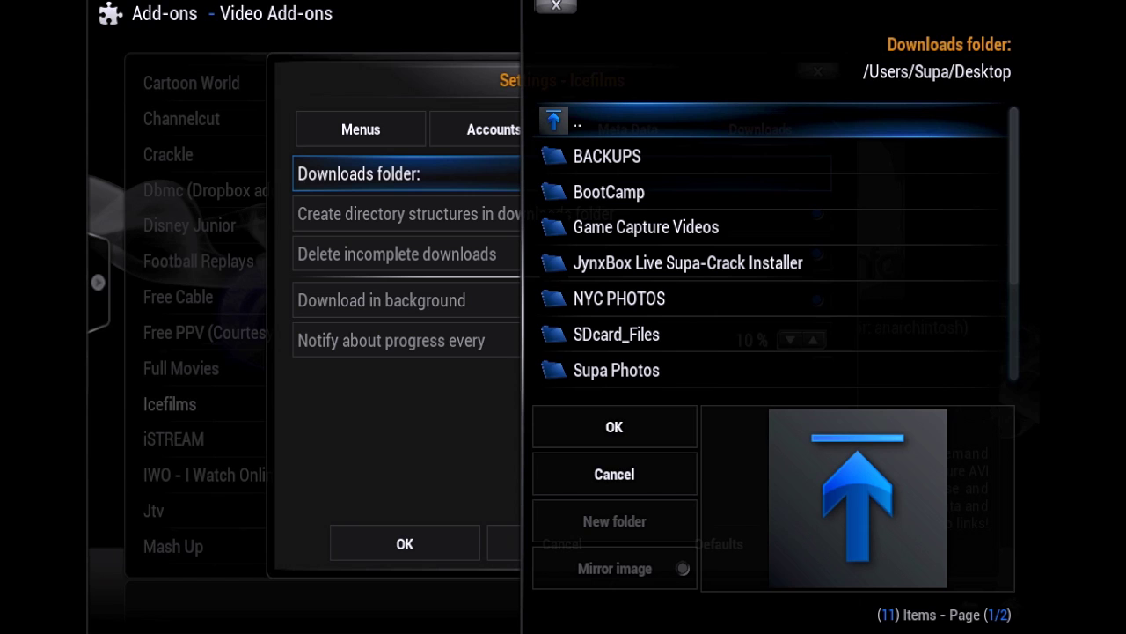
key(Up)
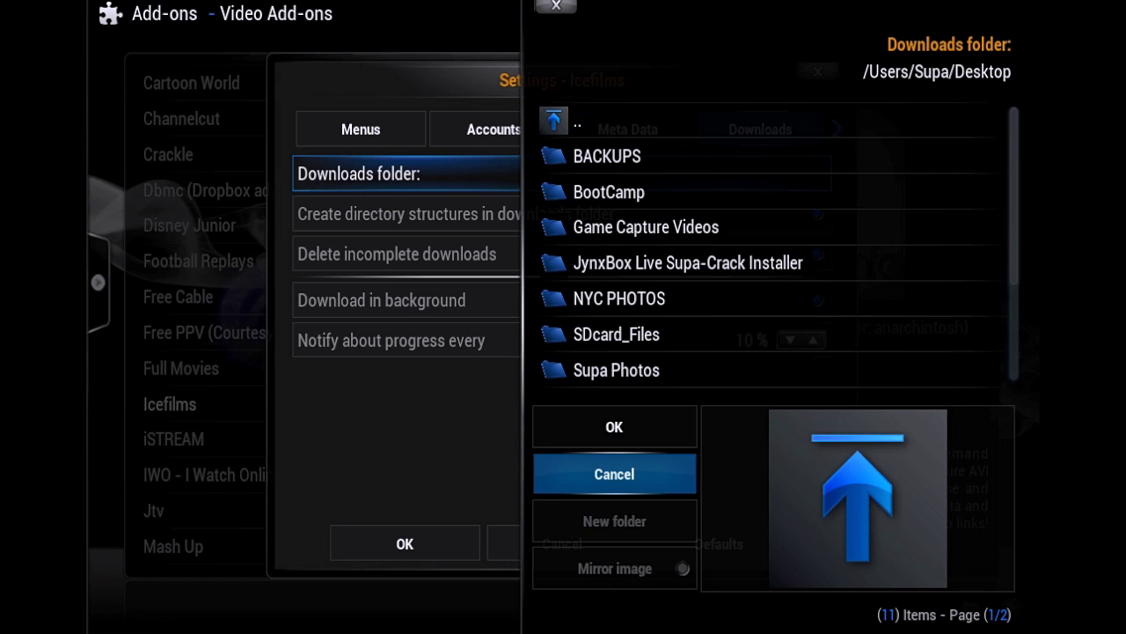
key(Up)
key(Return)
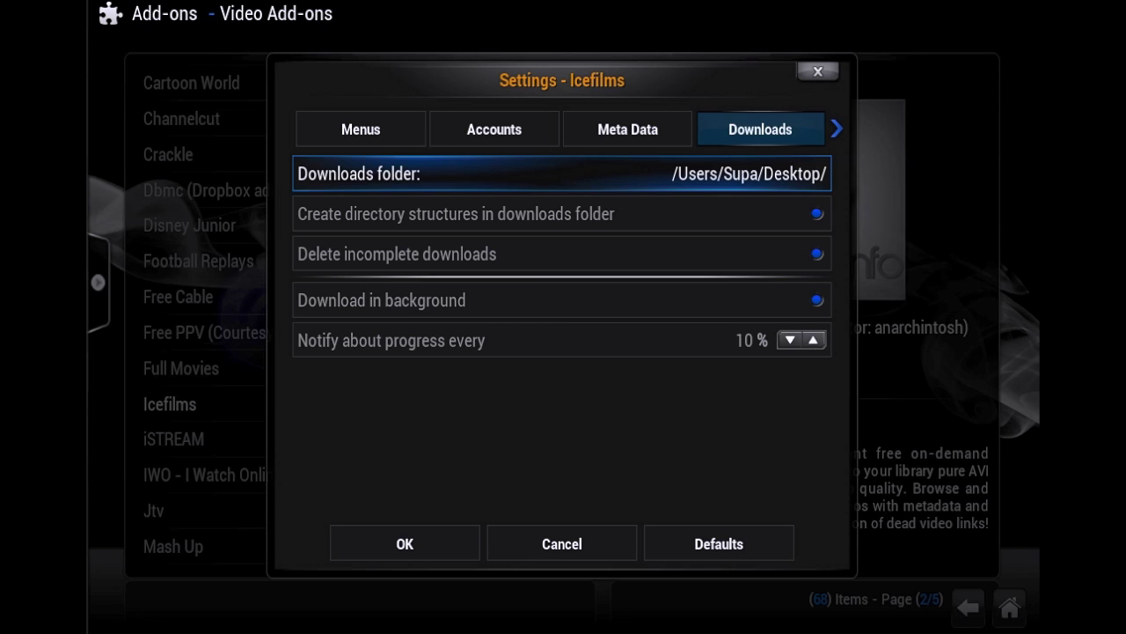
Set the Icefilms Default Play Action to Download in the Miscellaneous settings and save the configuration
key(Up)
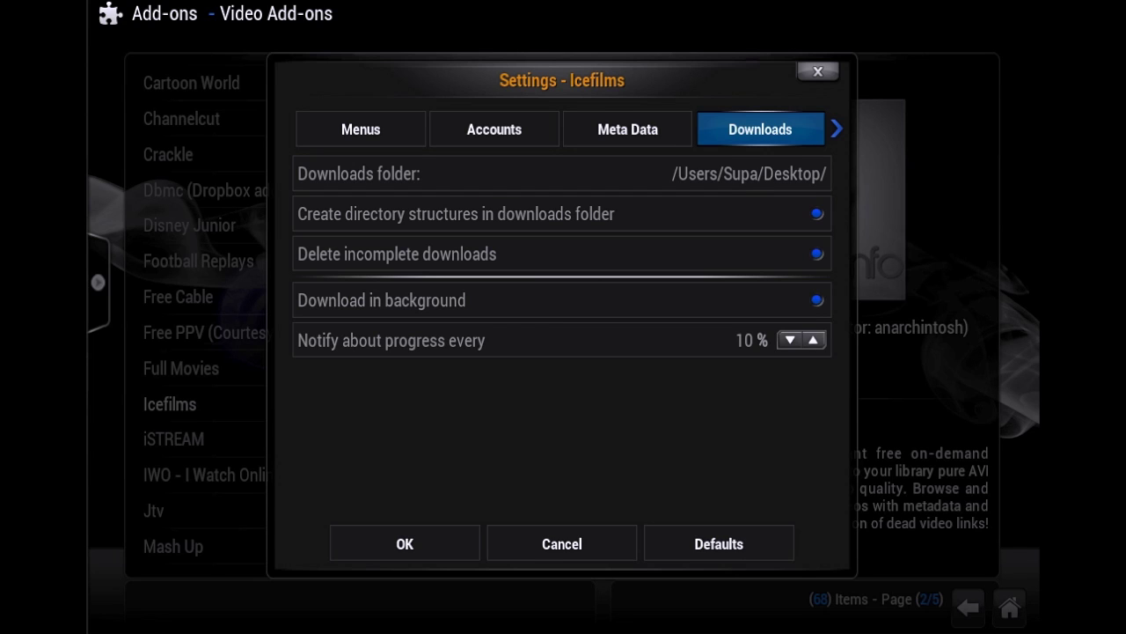
key(Right)
key(Right)
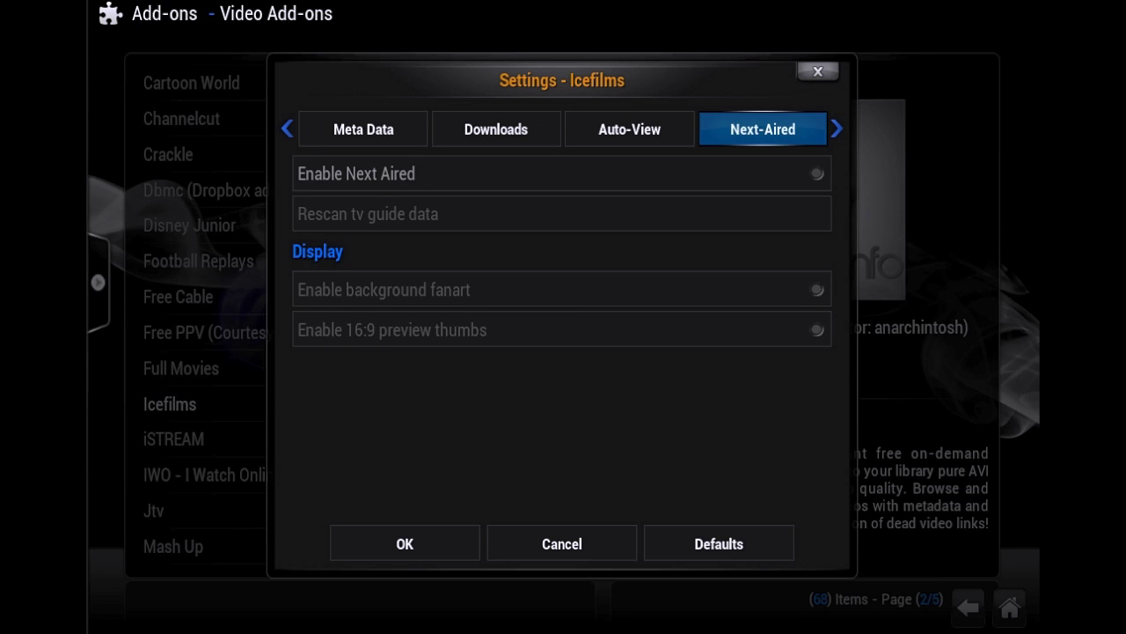
key(Right)
key(Down)
key(Down)
key(Down)
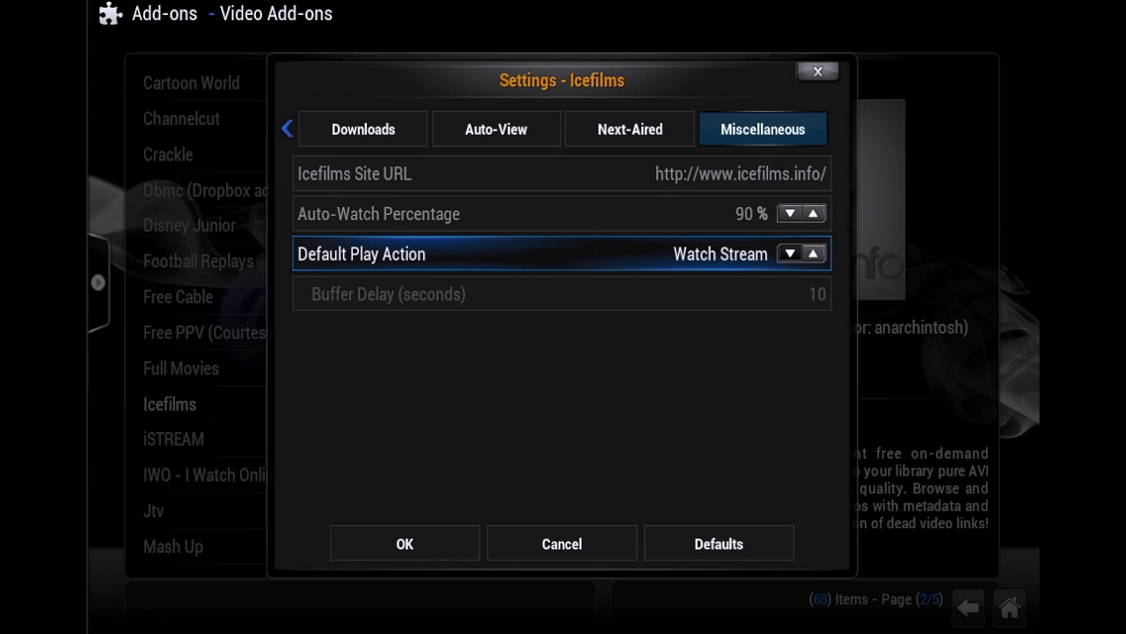
key(Right)
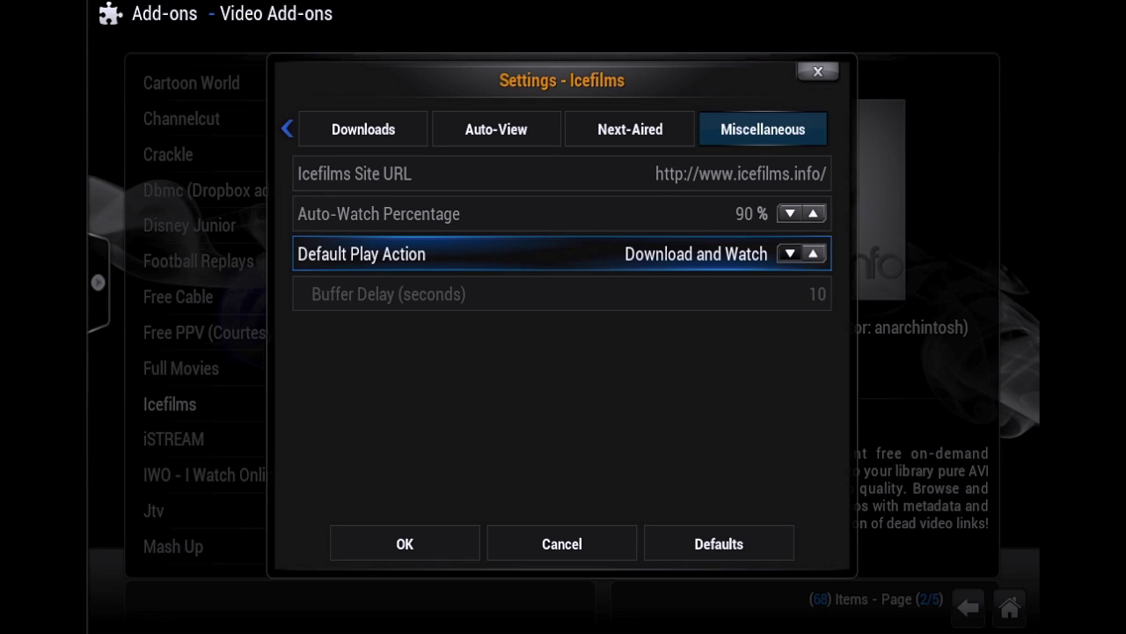
key(Right)
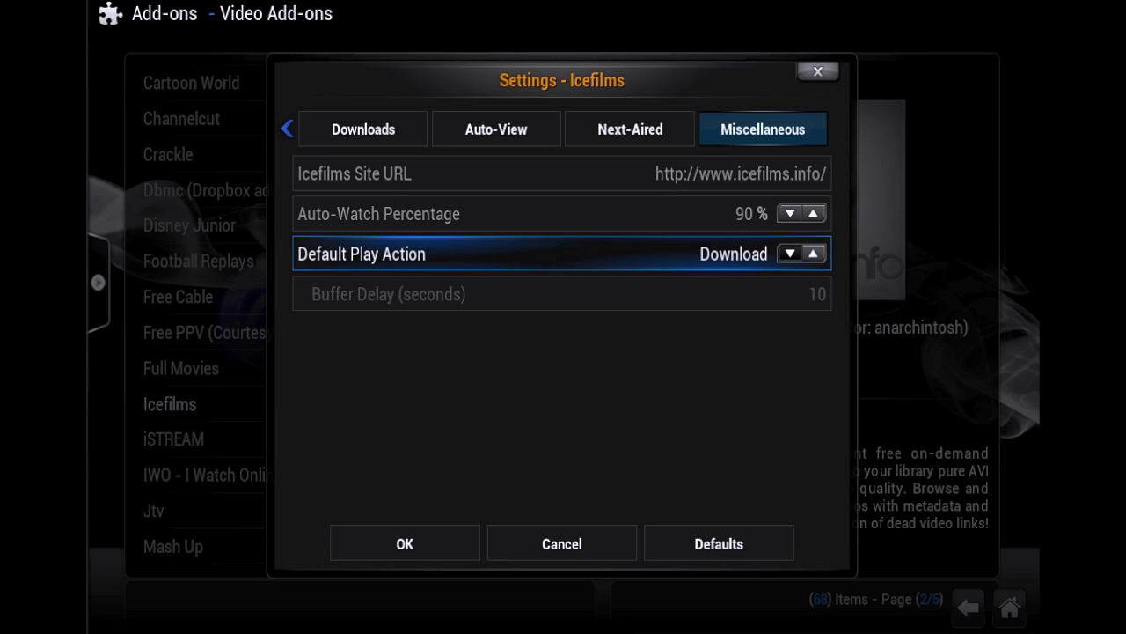
key(Down)
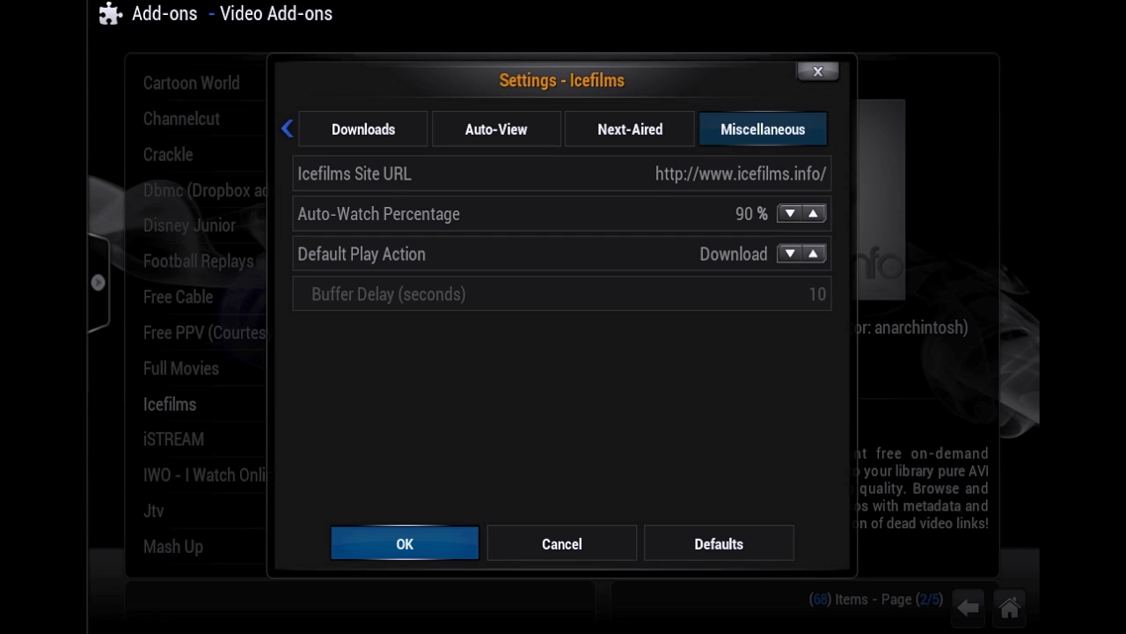
key(Return)
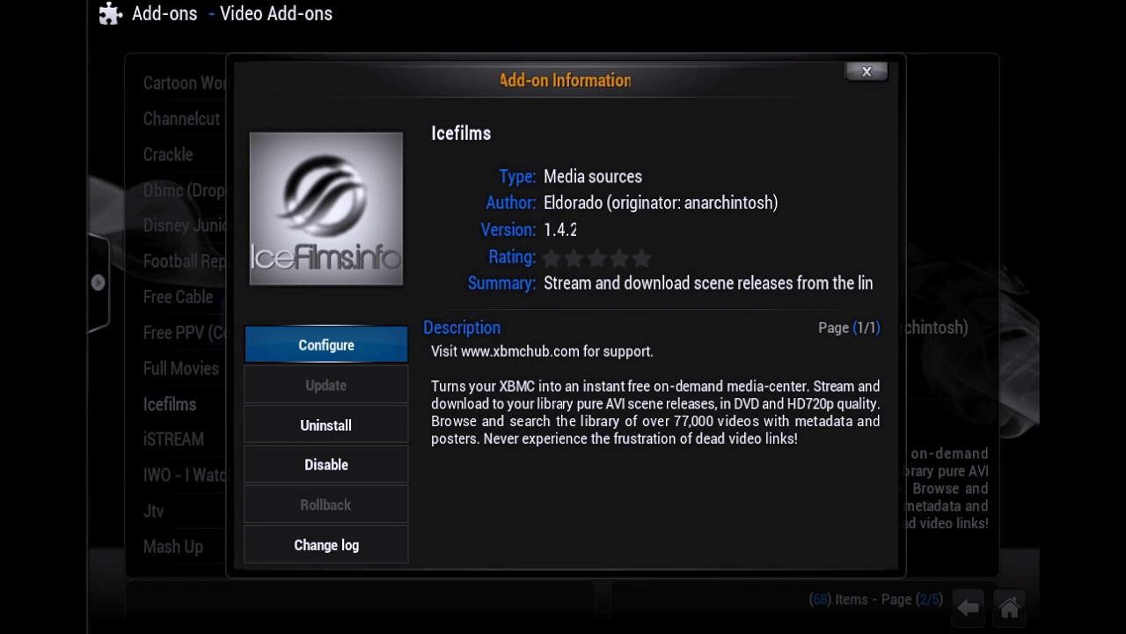
Leave the add-on settings, return to the home screen and launch Icefilms from the Videos shortcuts
key(Escape)
key(Escape)
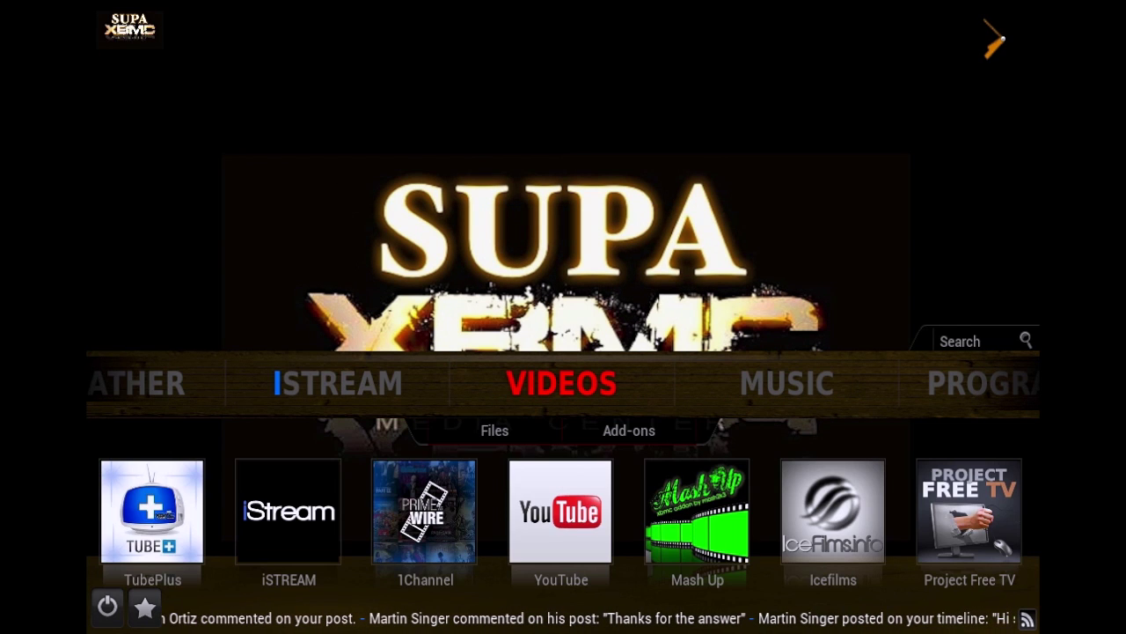
key(Down)
key(Down)
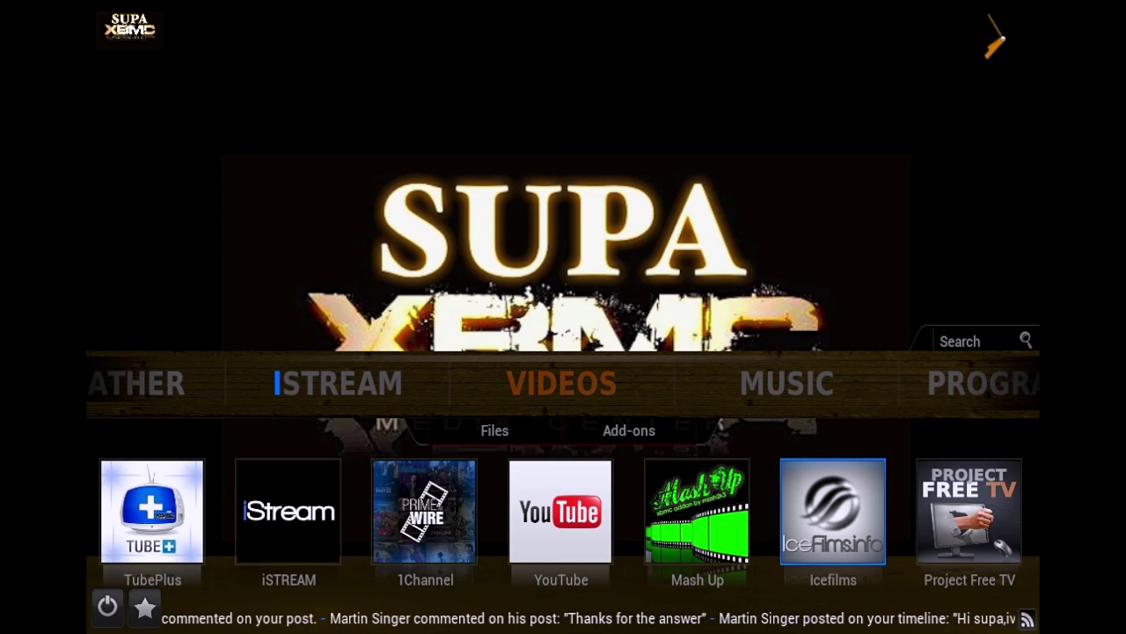
key(Return)
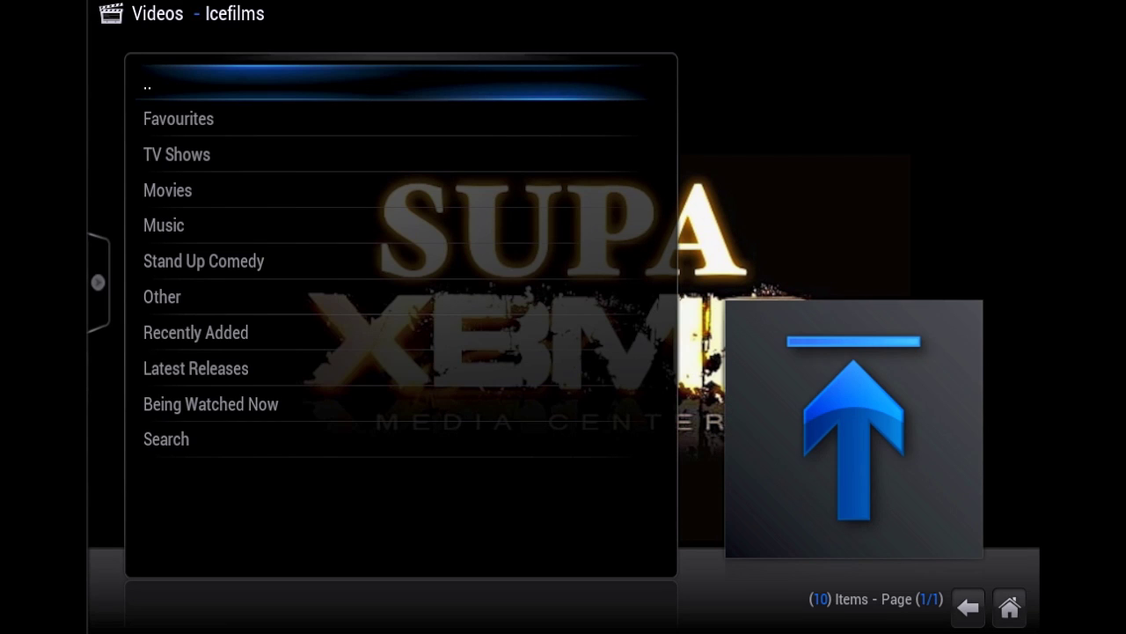
Open The Big Bang Theory (2007) from the popular TV shows
key(Down)
key(Down)
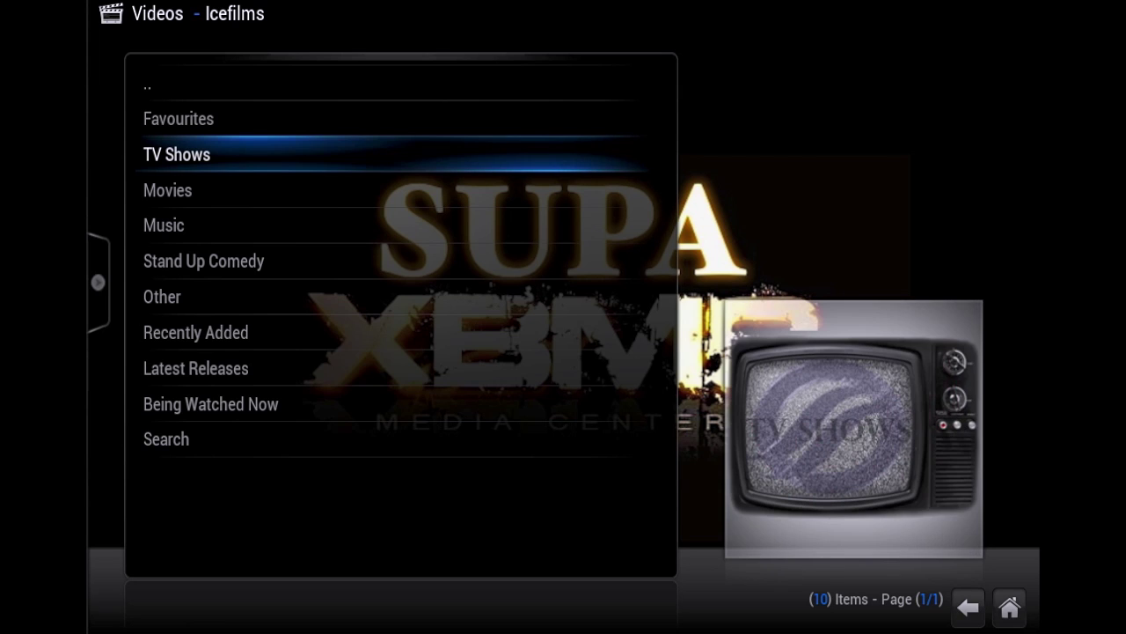
key(Return)
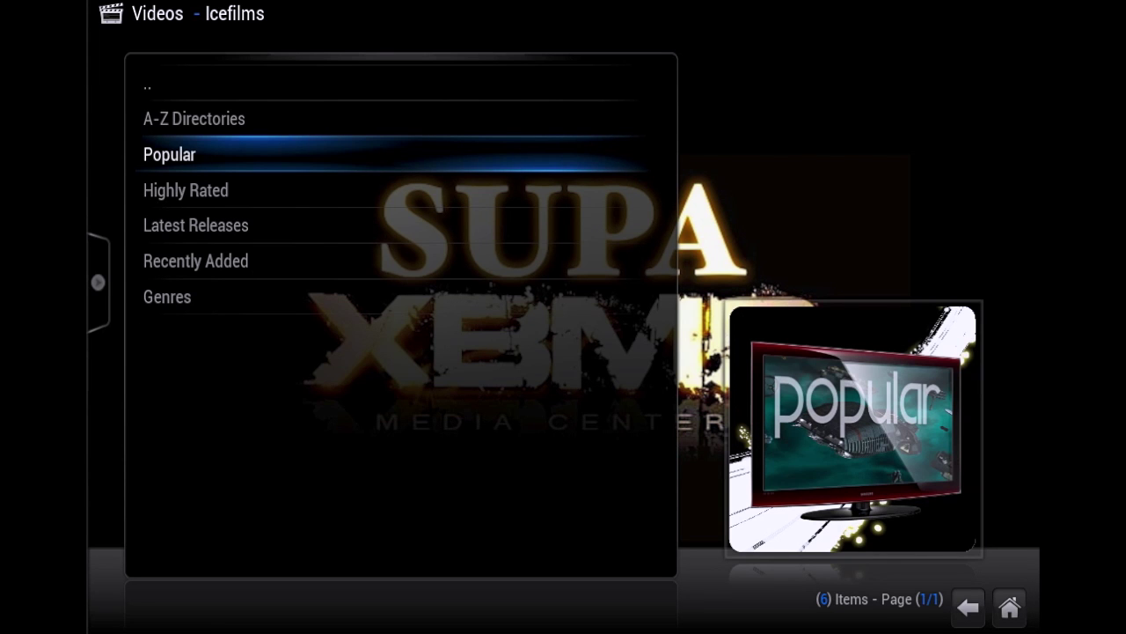
key(Return)
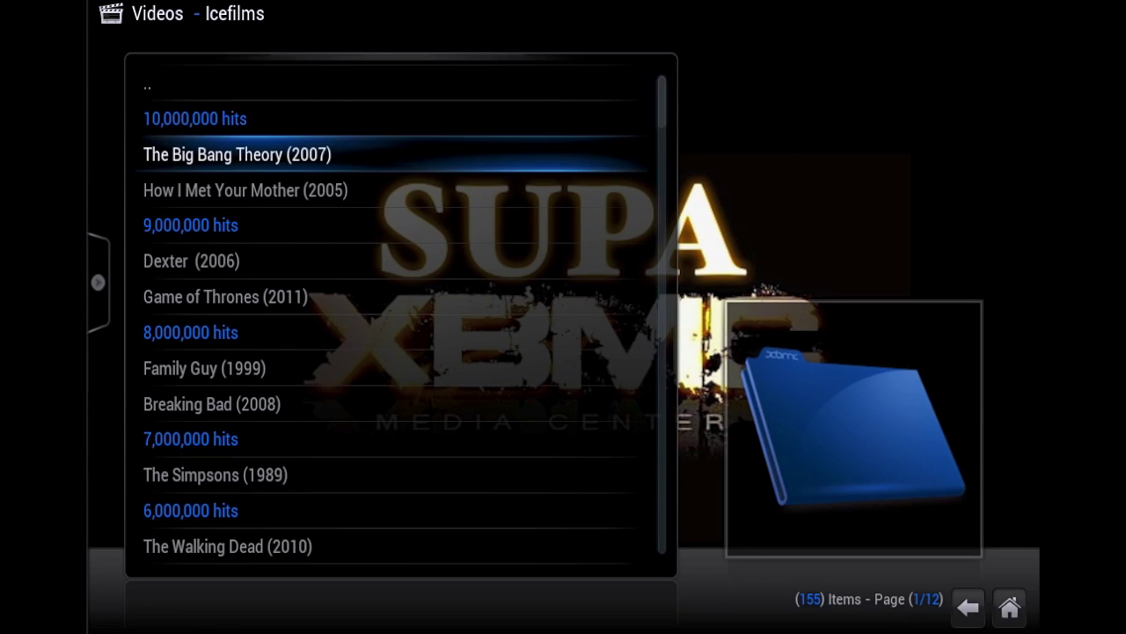
key(Return)
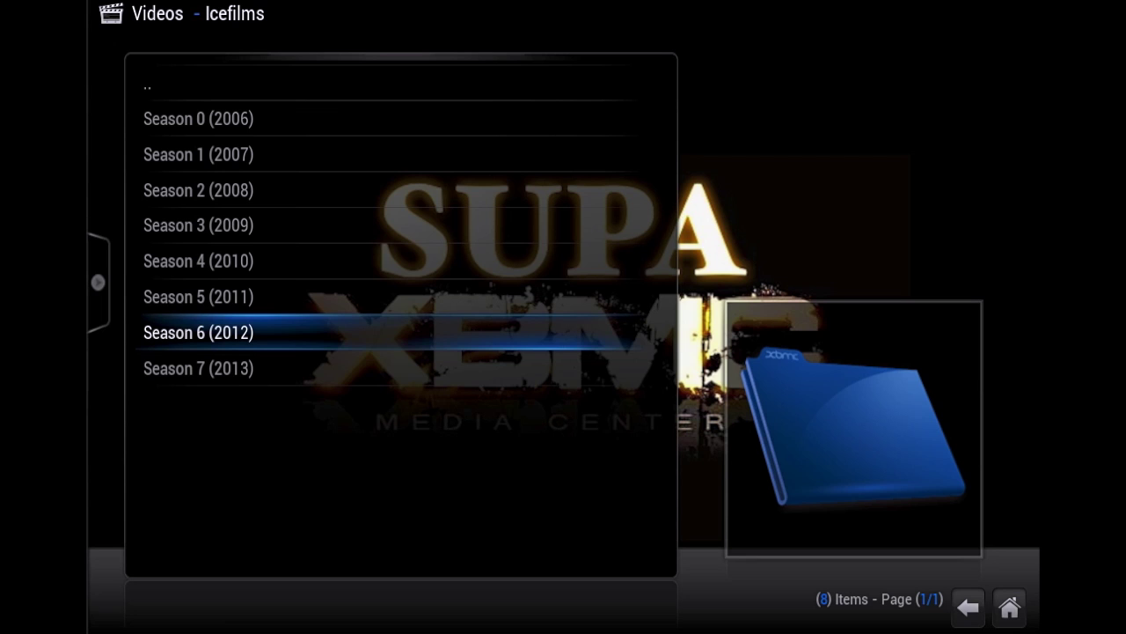
Open episode 6x01 The Date Night Variable from Season 6 (2012) and start its download from Source #3, the MR DVD link
key(Return)
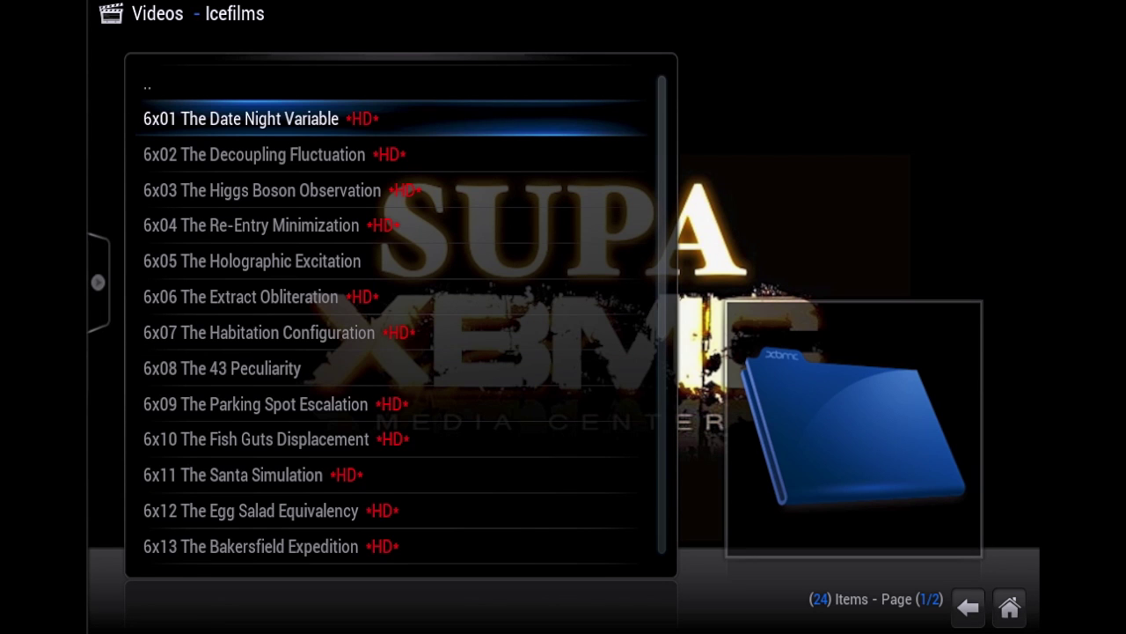
key(Return)
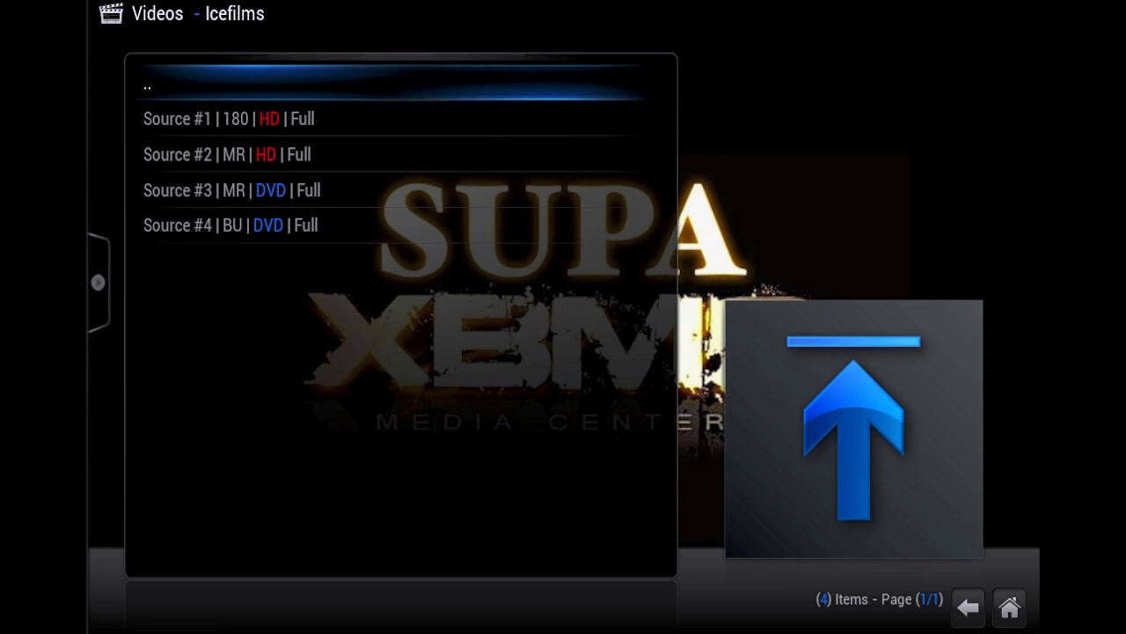
key(Down)
key(Down)
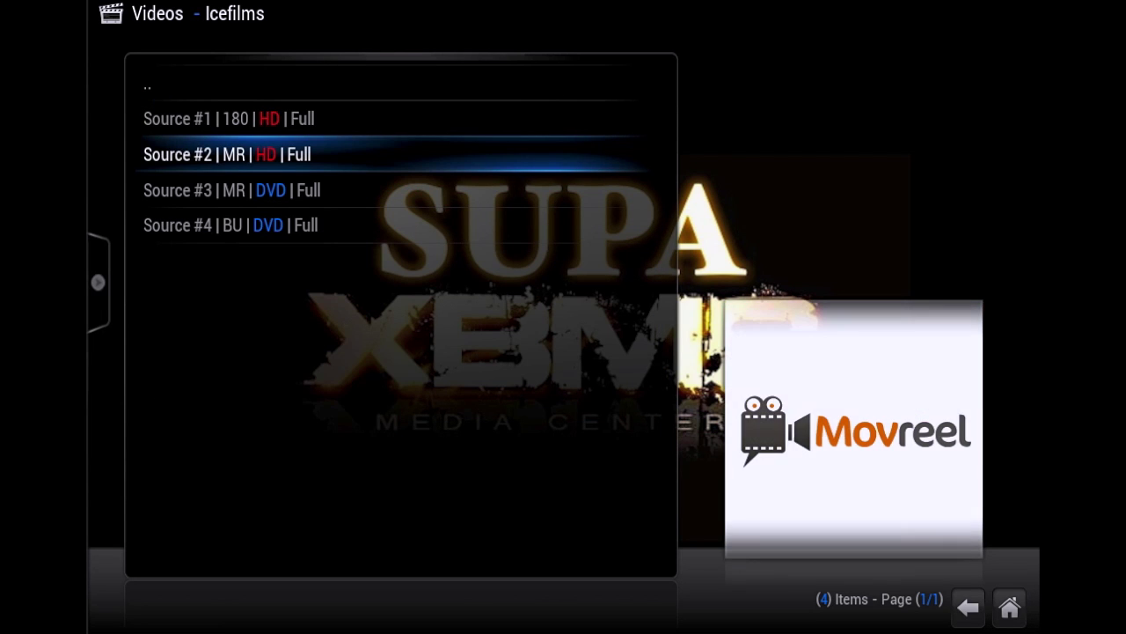
key(Up)
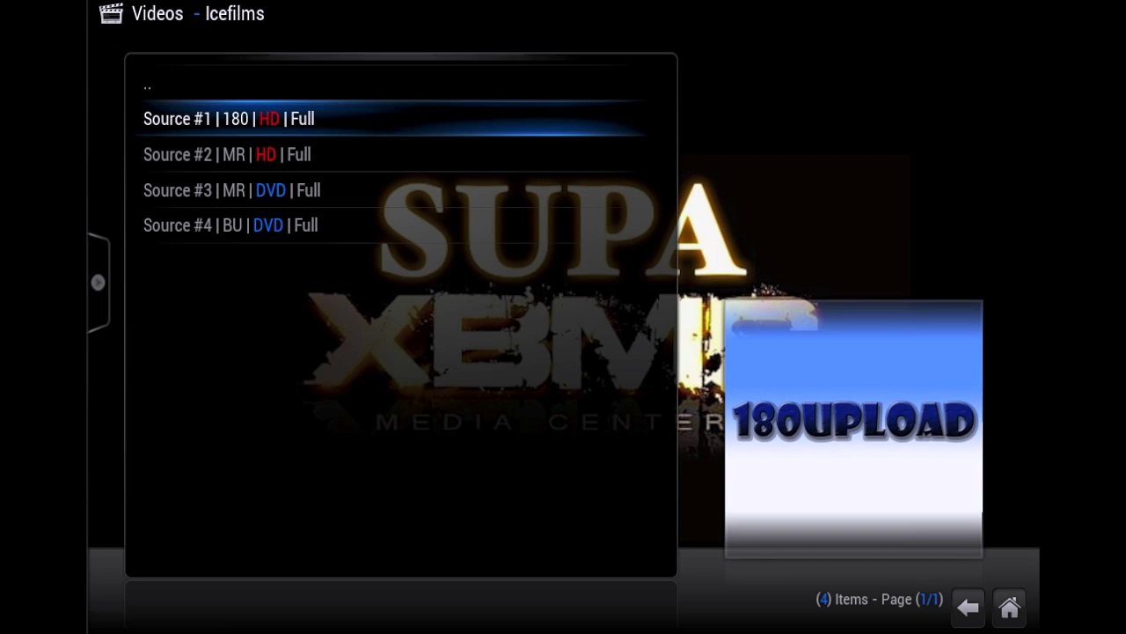
key(Down)
key(Down)
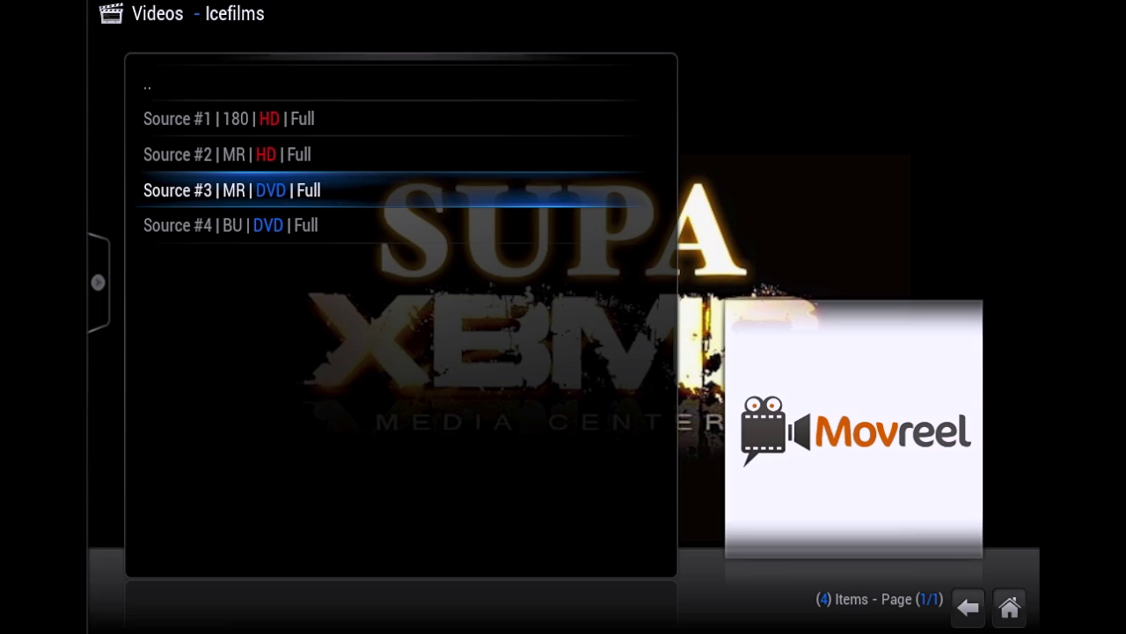
key(Return)
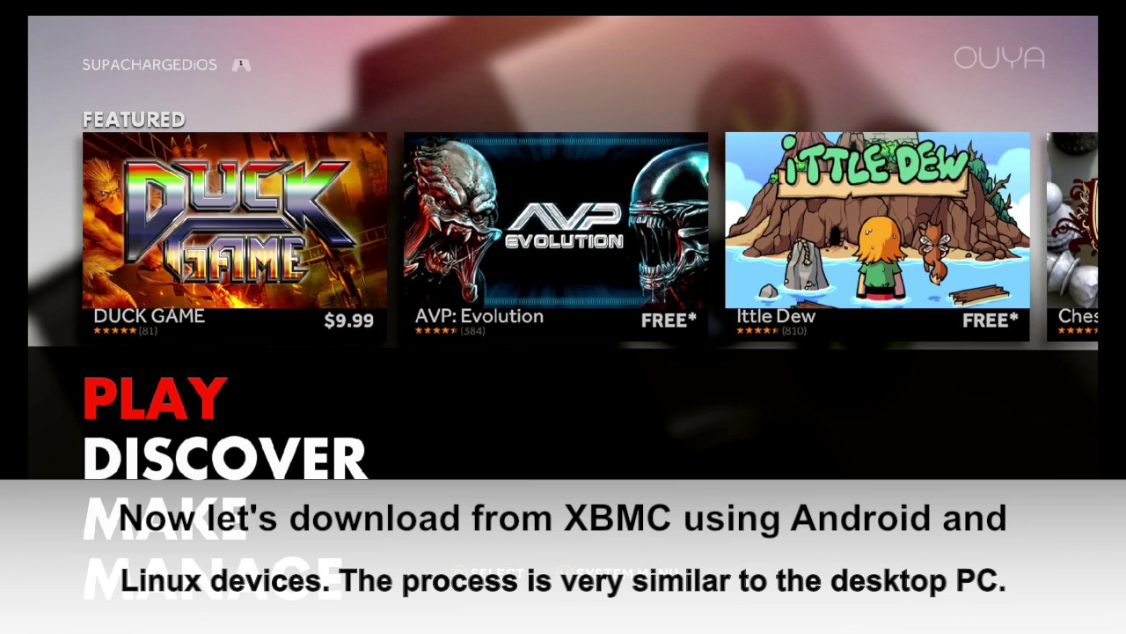
Switch to the Ouya console, launch XBMC on Ouya from the recent games and go to the add-on manager
key(Return)
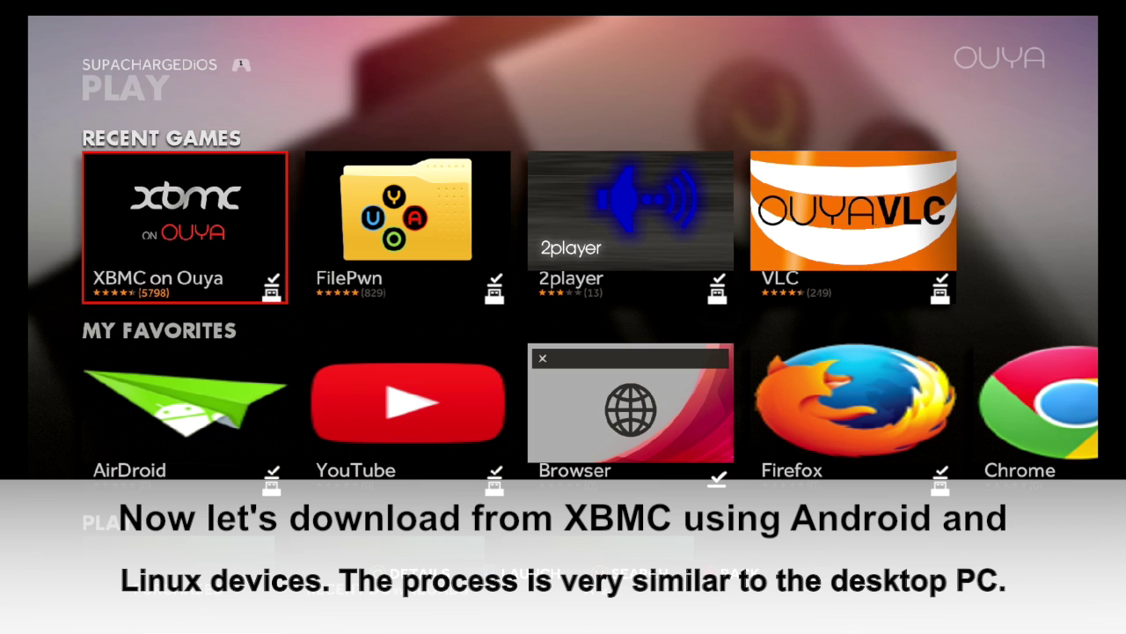
key(Return)
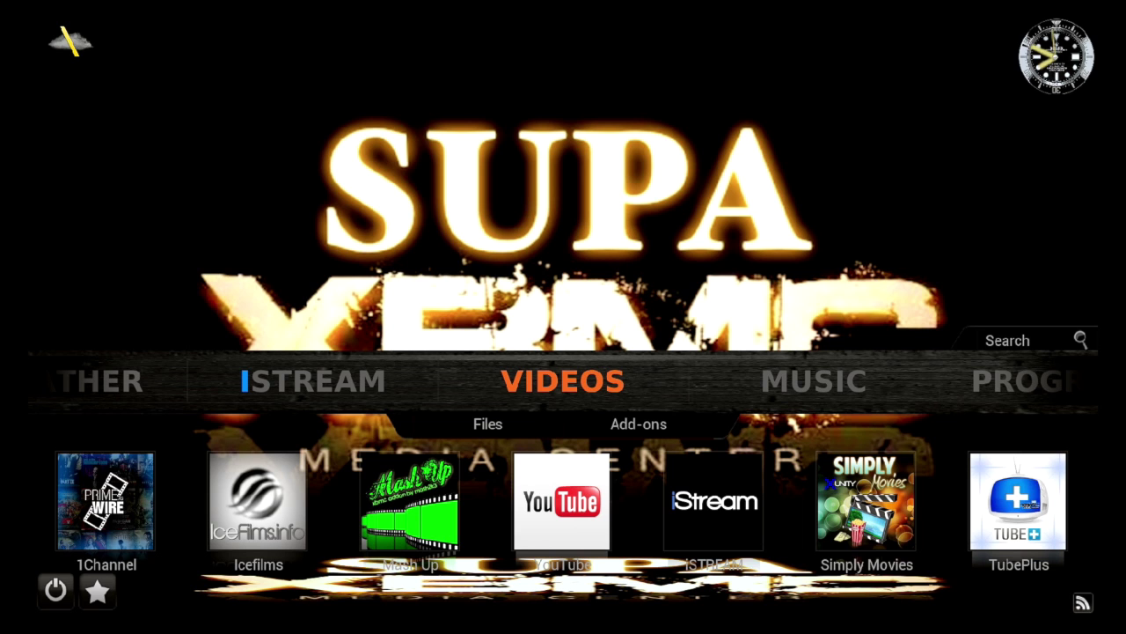
key(Right)
key(Right)
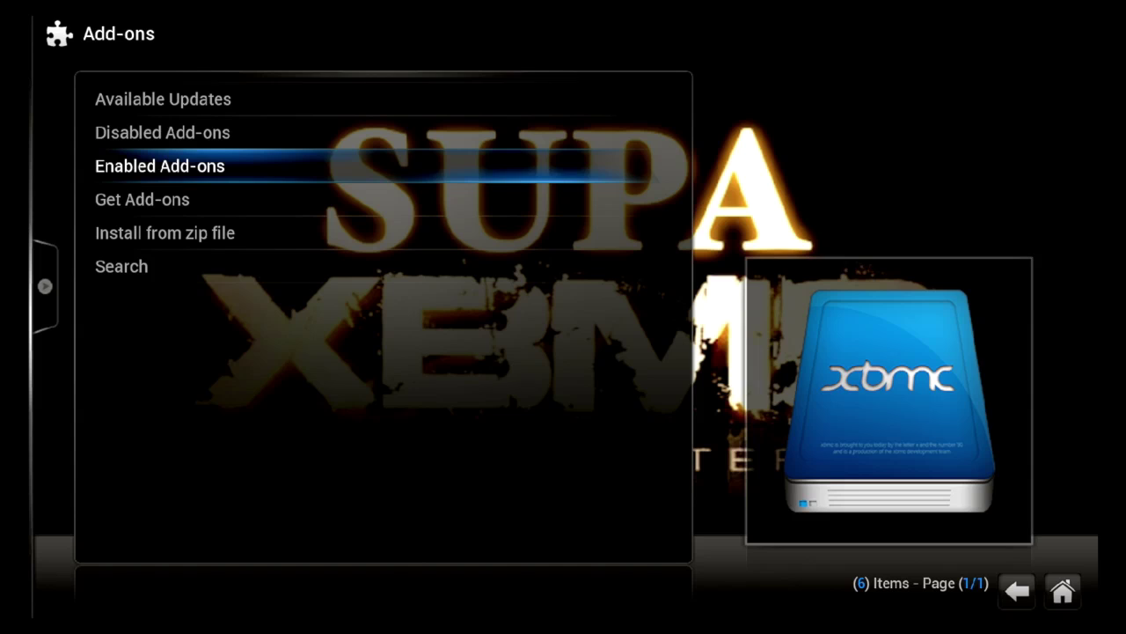
Open the Video Add-ons category of the enabled add-ons
key(Return)
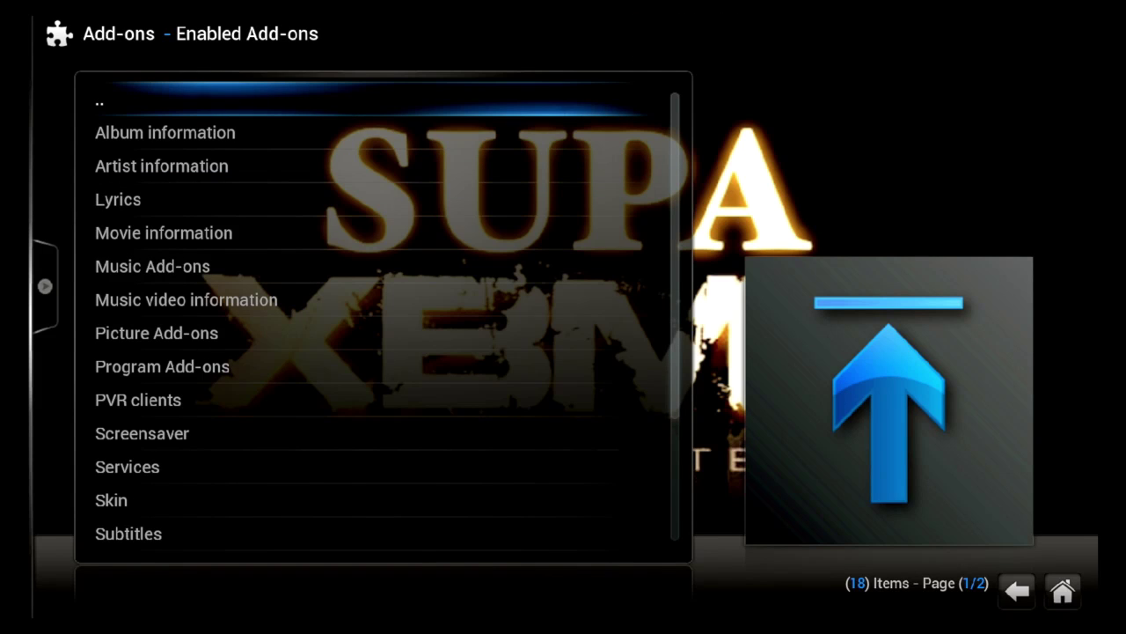
key(Up)
key(Up)
key(Up)
key(Up)
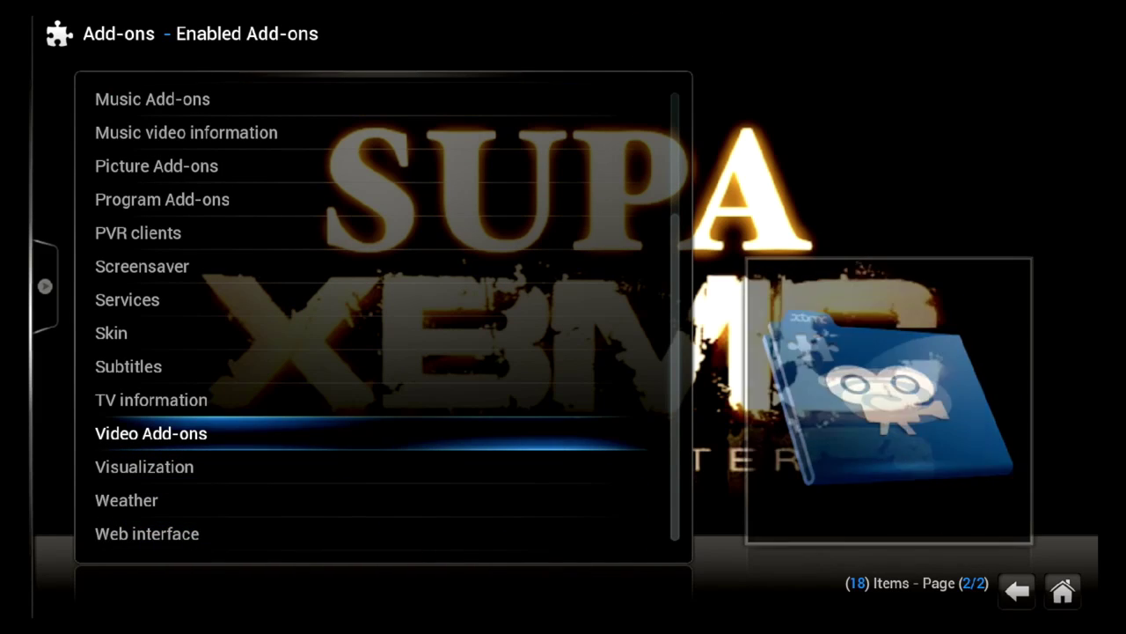
key(Return)
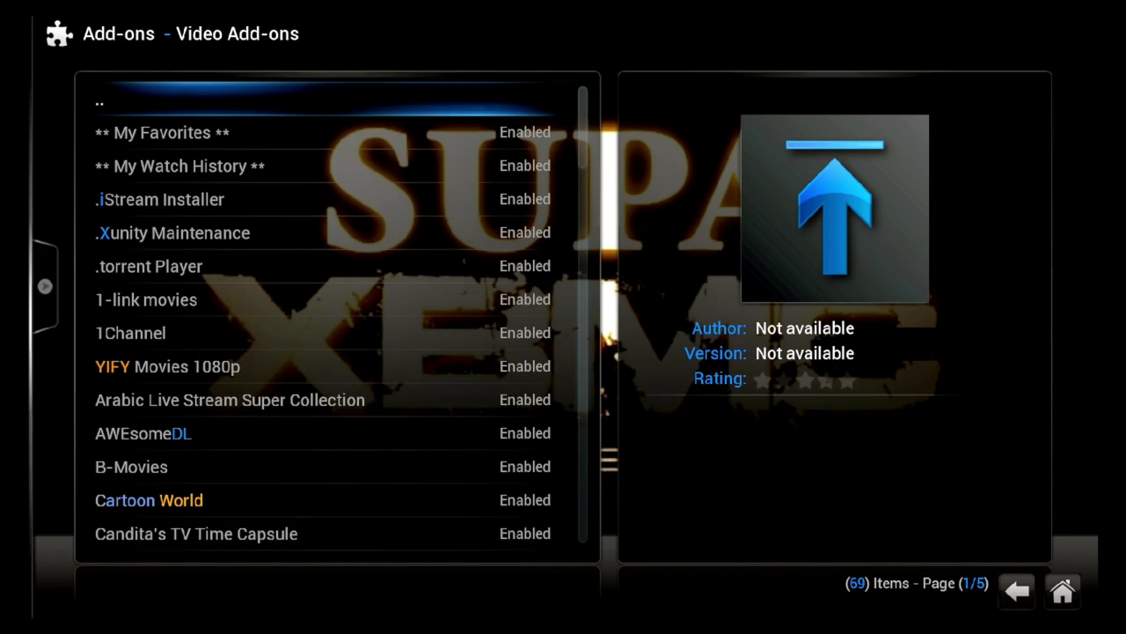
Find Icefilms among the video add-ons and open its configuration settings
key(Page_Down)
key(Page_Down)
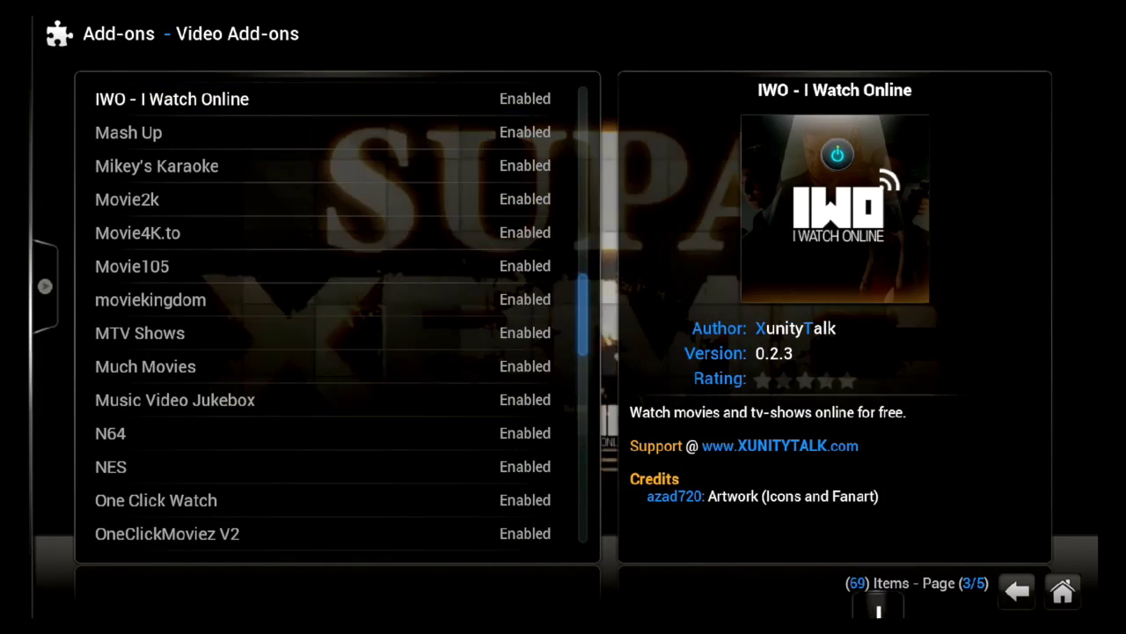
key(Up)
key(Up)
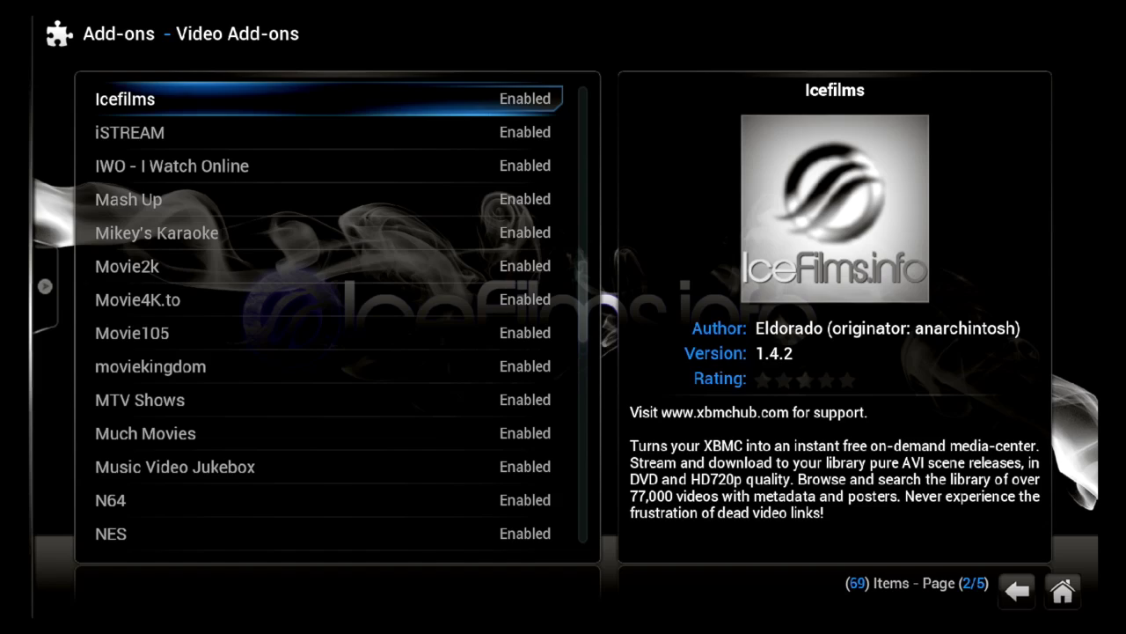
key(Return)
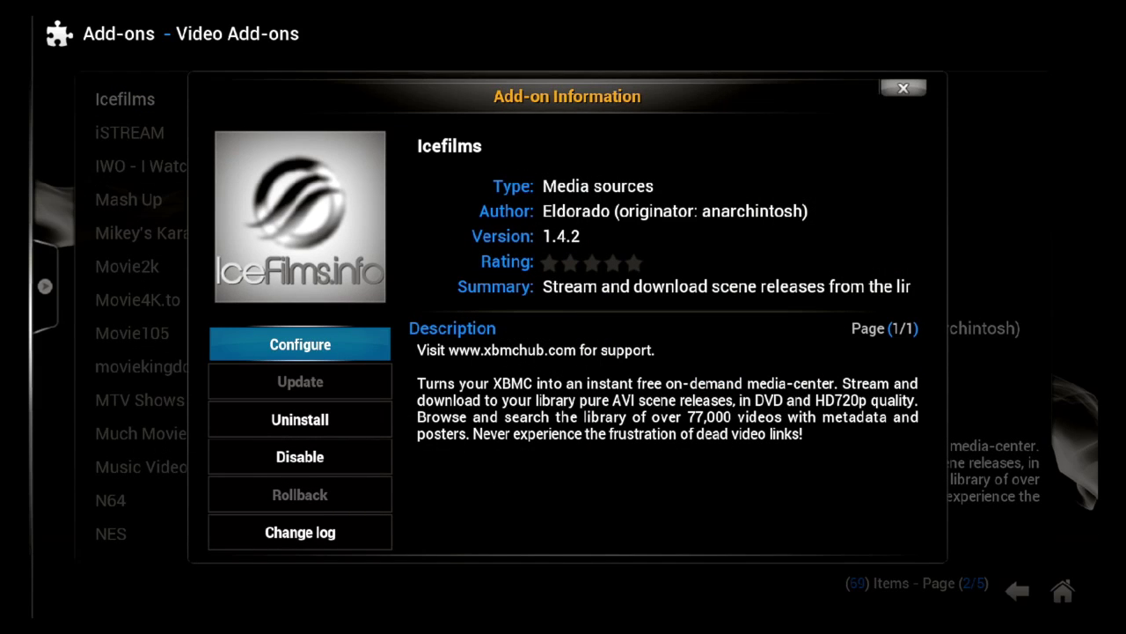
key(Return)
Start choosing the Downloads folder in the Icefilms download settings and browse into External storage
key(Right)
key(Right)
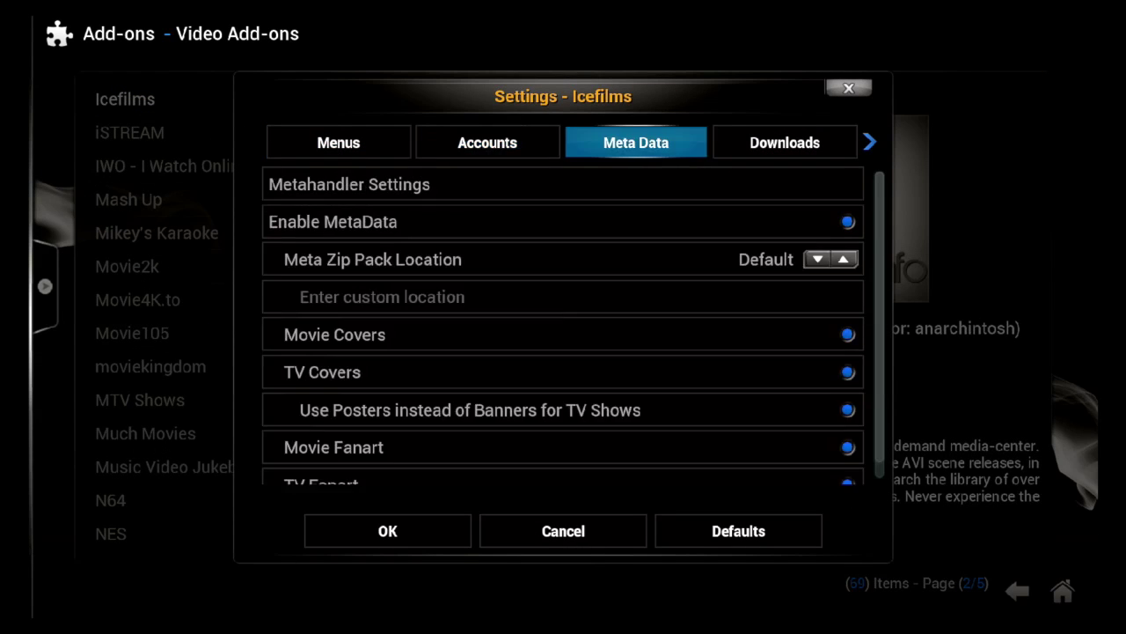
key(Right)
key(Down)
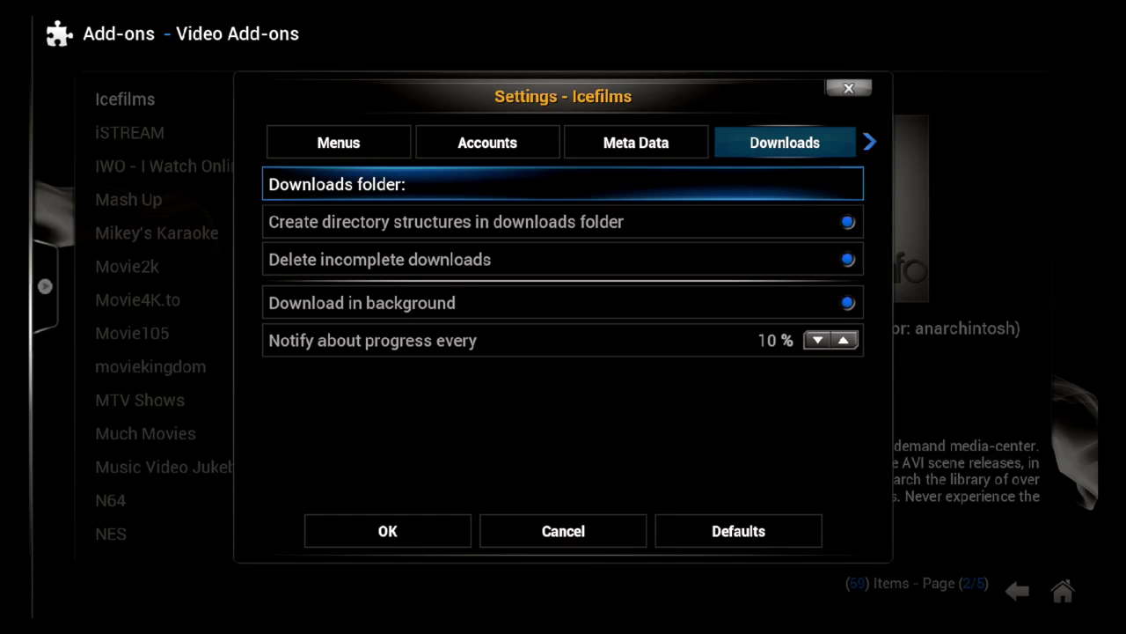
key(Return)
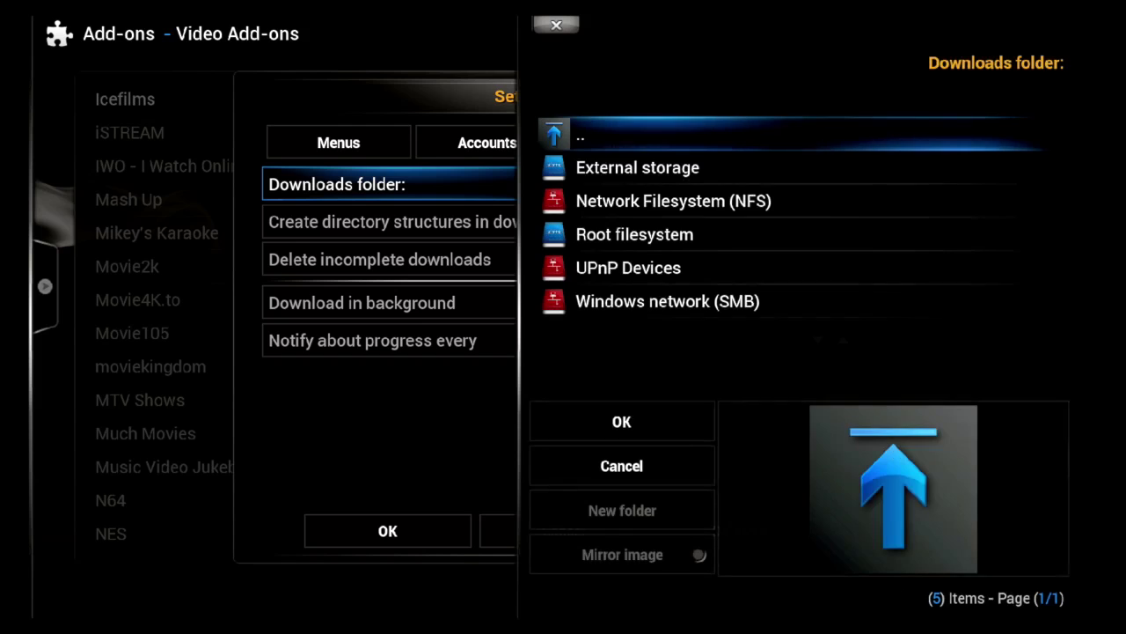
key(Down)
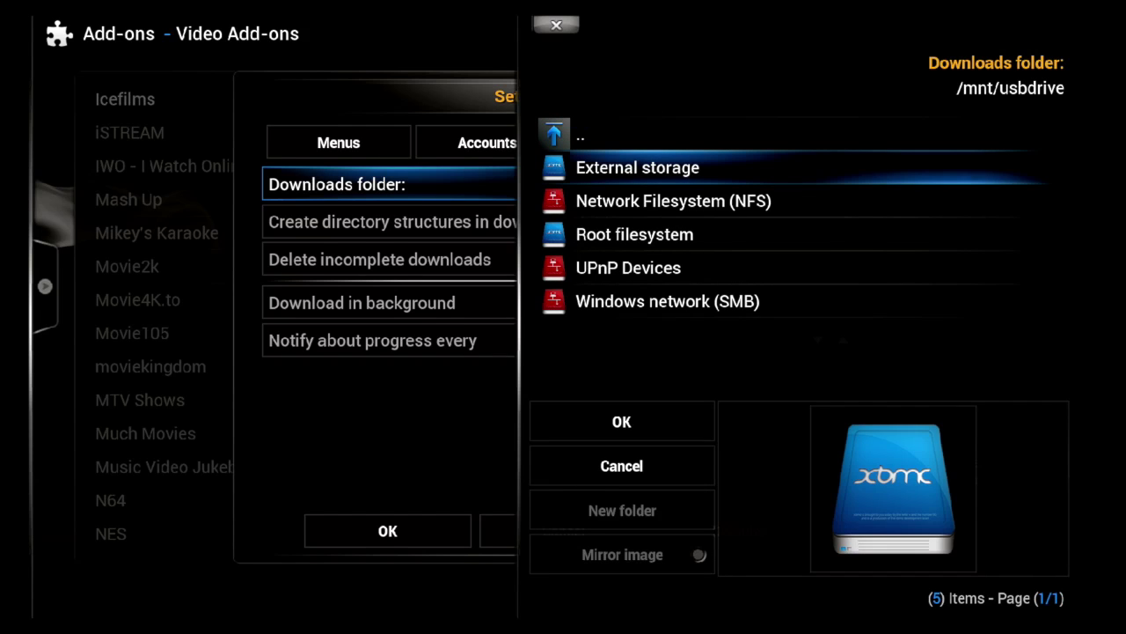
key(Return)
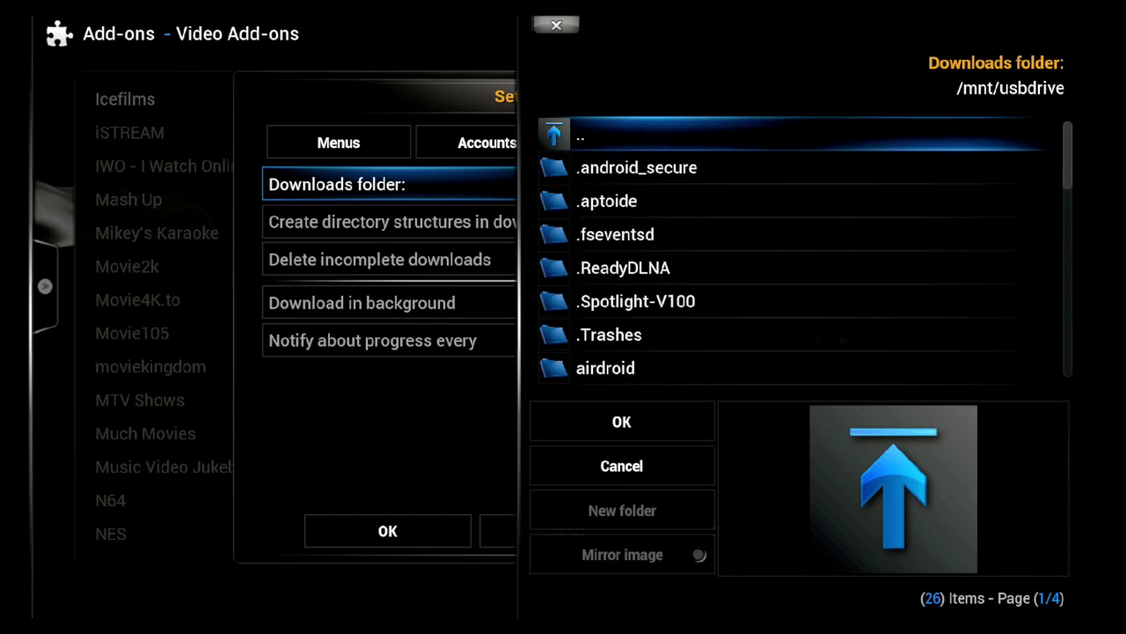
Set the VIDEO ON USB DRIVE folder on the USB drive as the Icefilms downloads folder
key(Up)
key(Up)
key(Up)
key(Up)
key(Up)
key(Up)
key(Down)
key(Down)
key(Down)
key(Up)
key(Up)
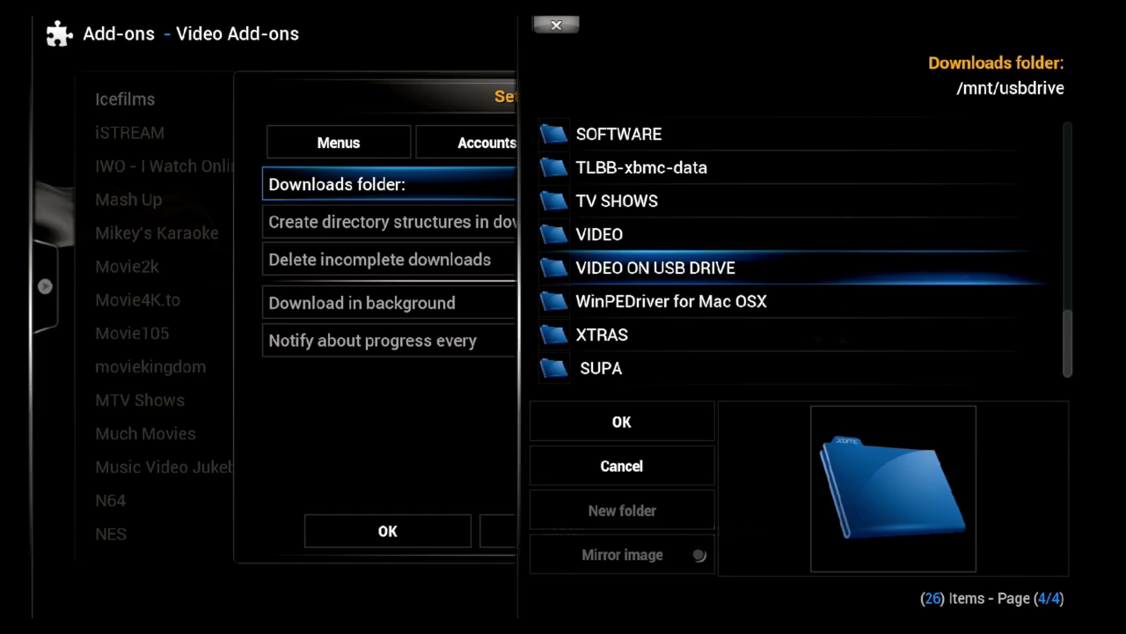
key(Down)
key(Up)
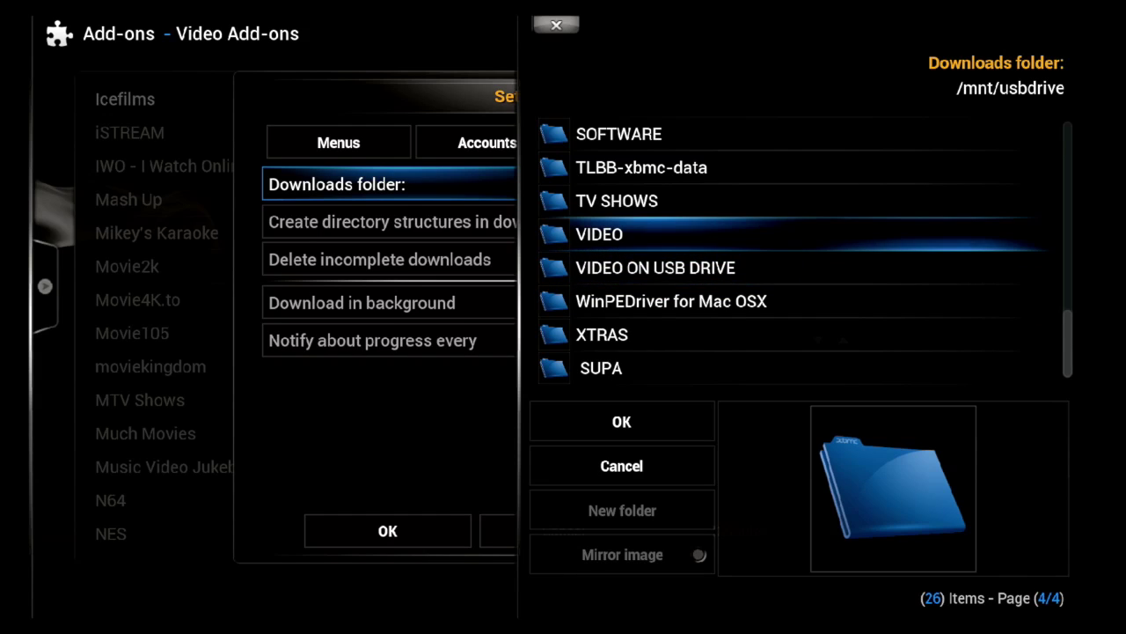
key(Down)
key(Down)
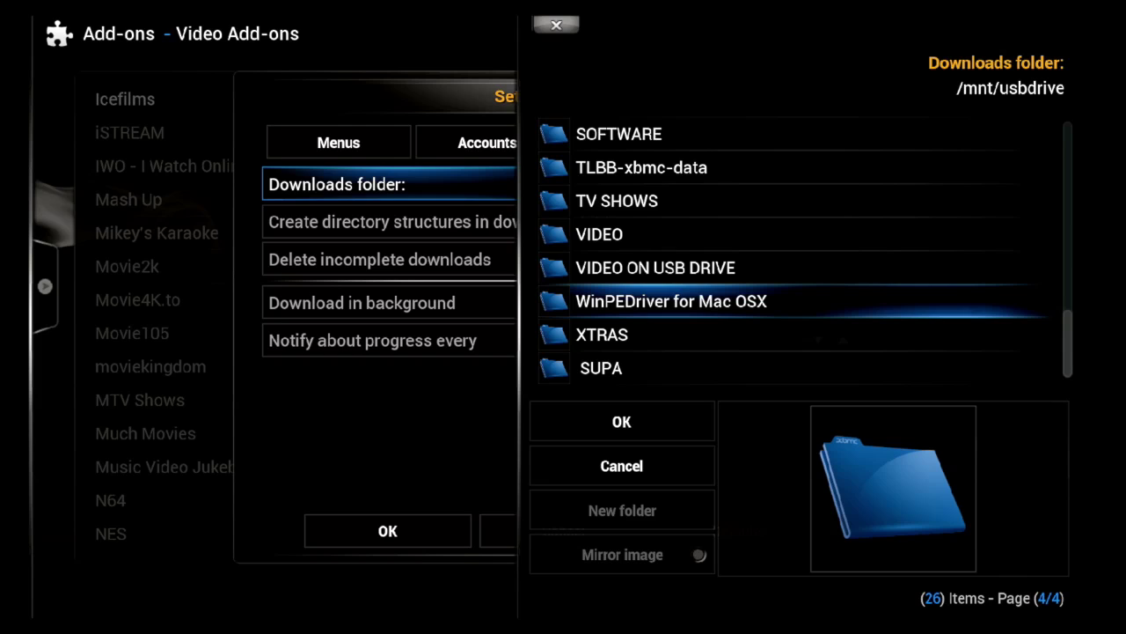
key(Up)
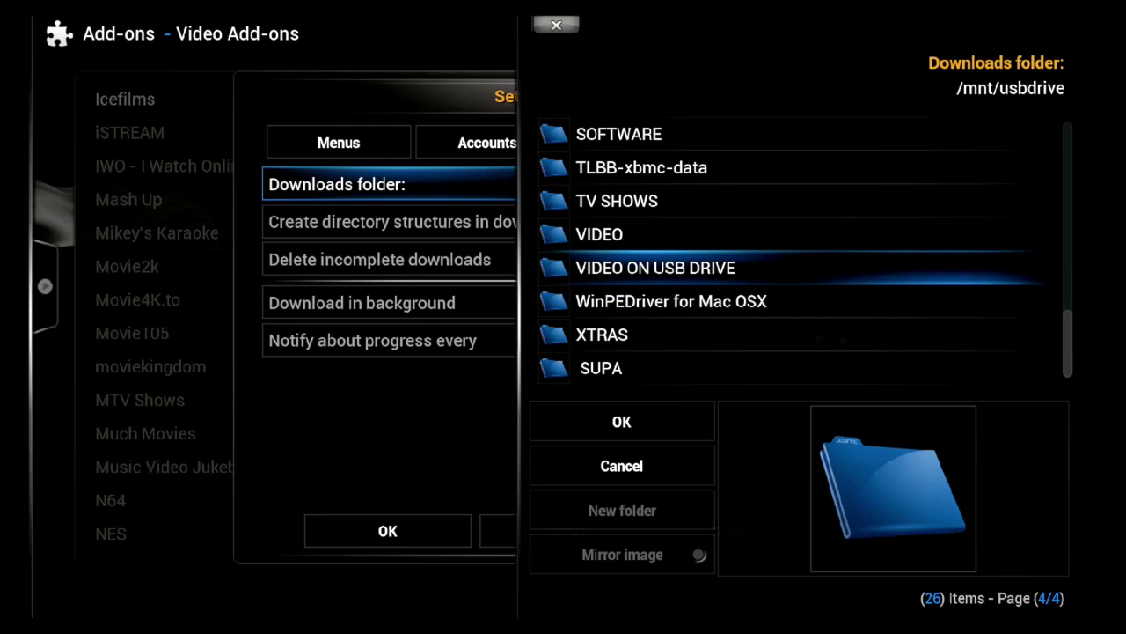
key(Return)
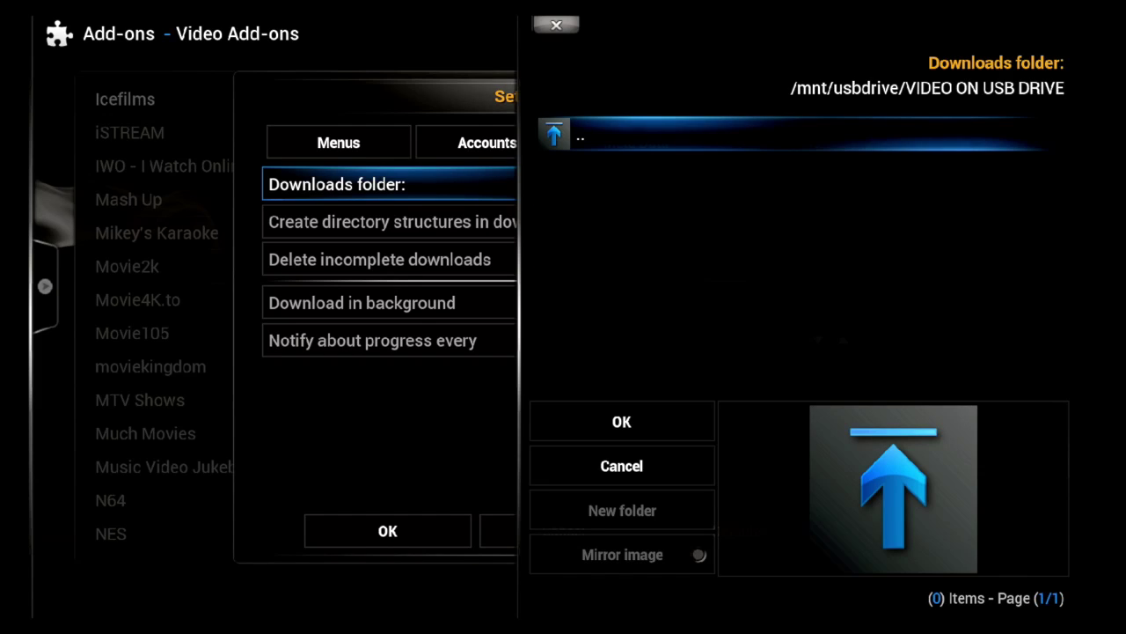
key(Down)
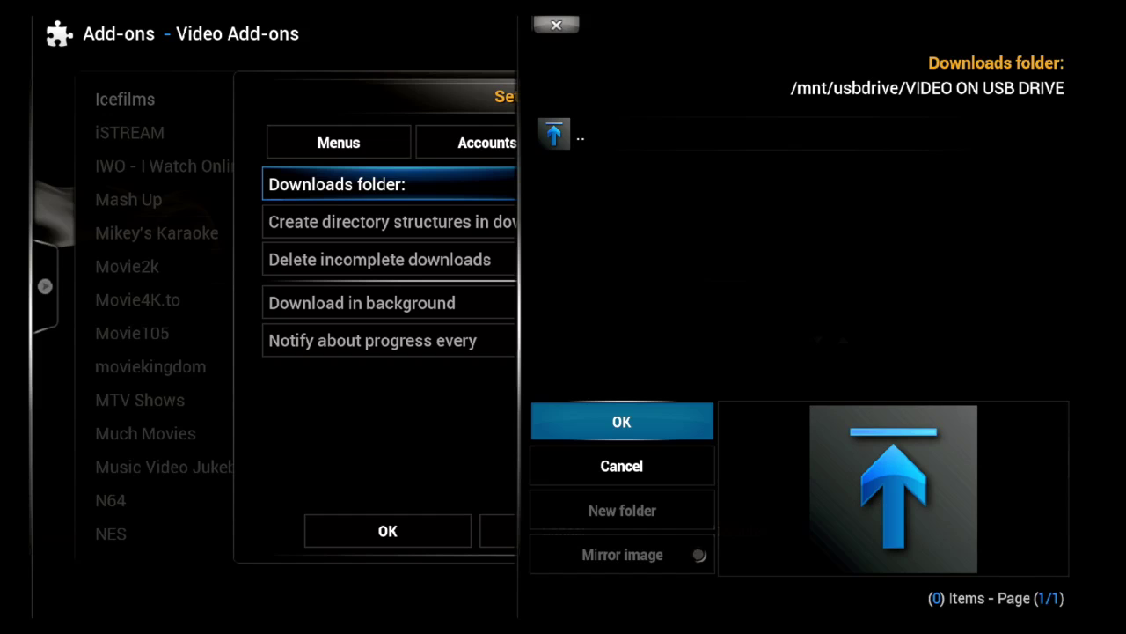
key(Return)
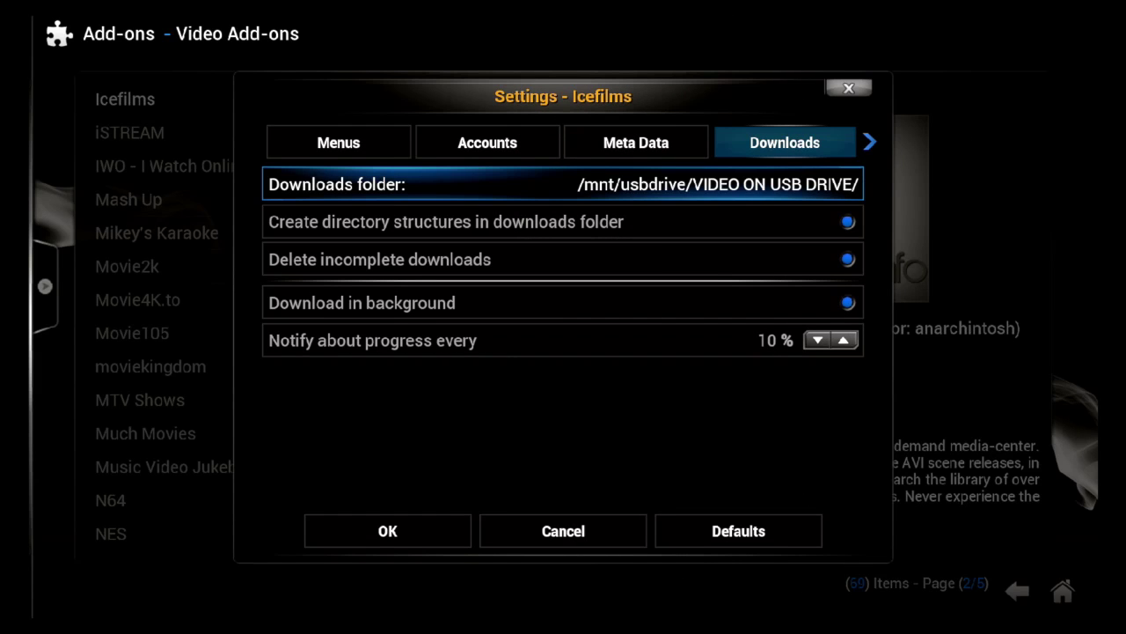
Set the Default Play Action to Download in the Miscellaneous settings and save the Icefilms configuration
key(Up)
key(Right)
key(Right)
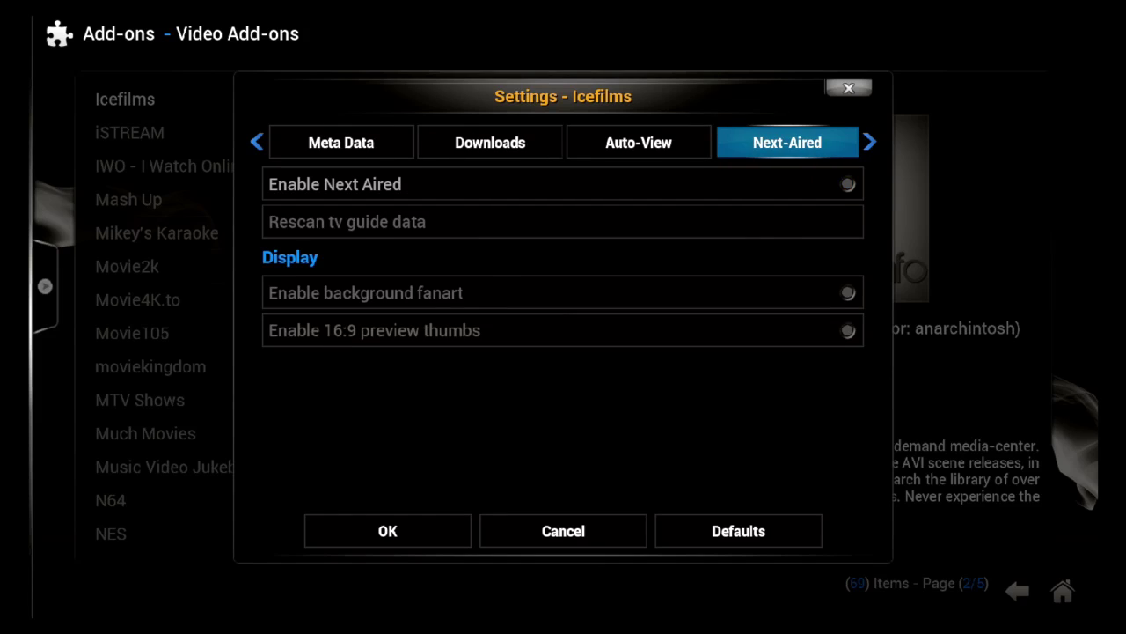
key(Right)
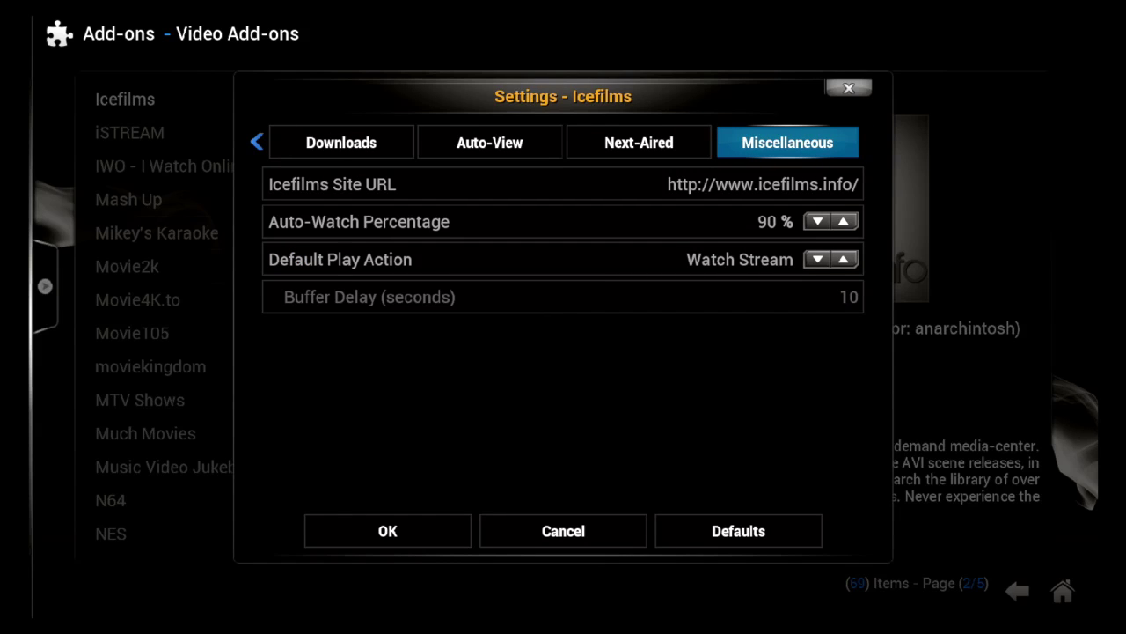
key(Down)
key(Down)
key(Down)
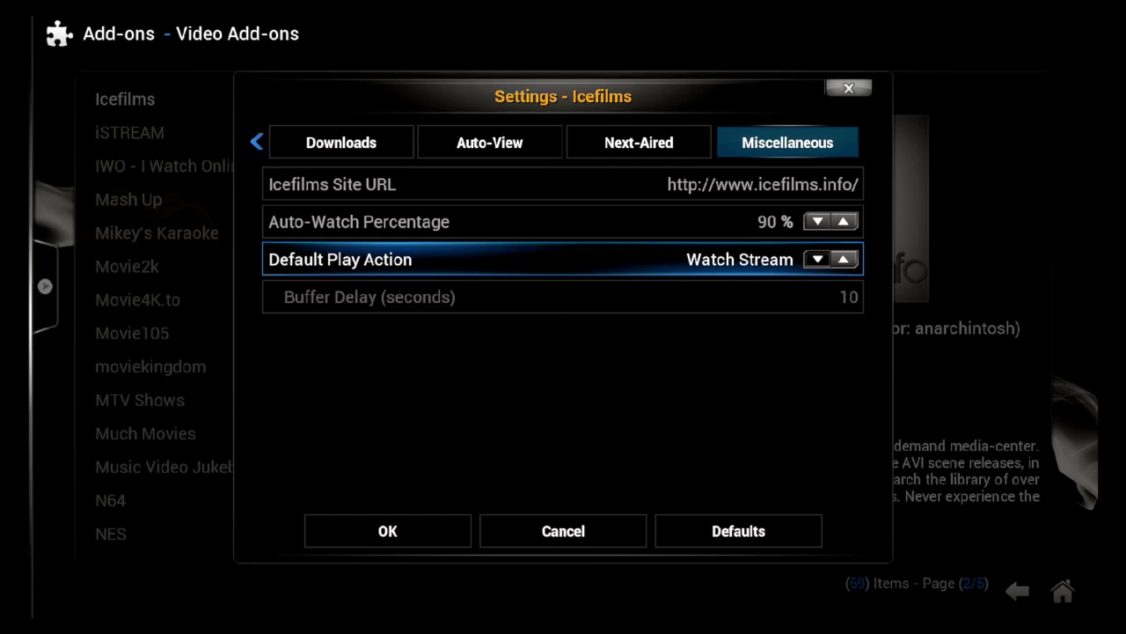
key(Right)
key(Right)
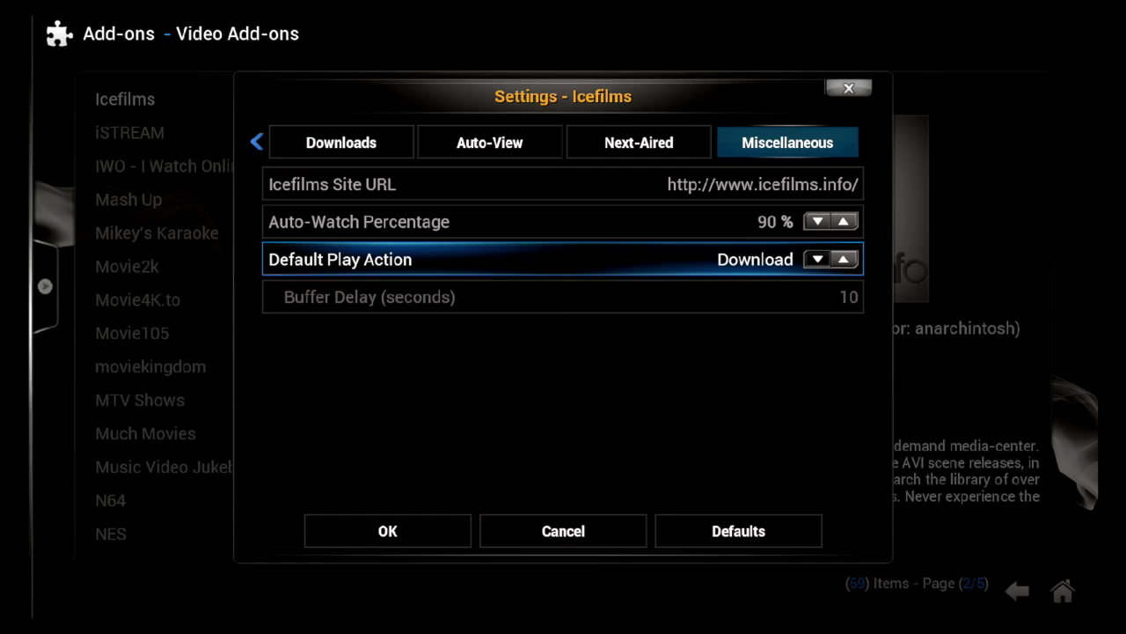
key(Left)
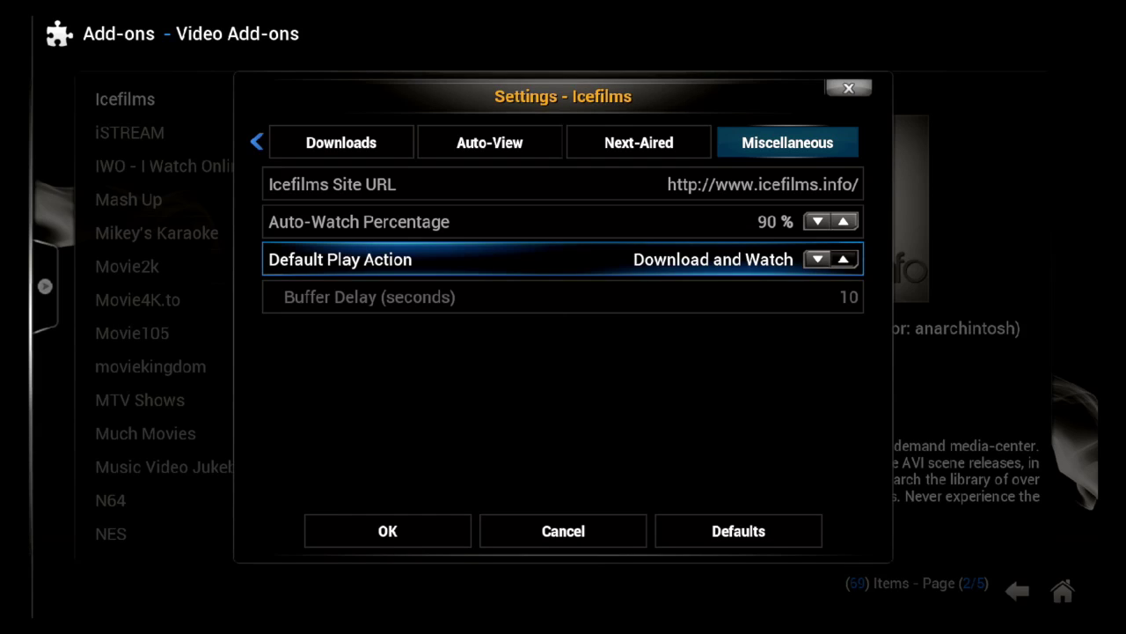
key(Right)
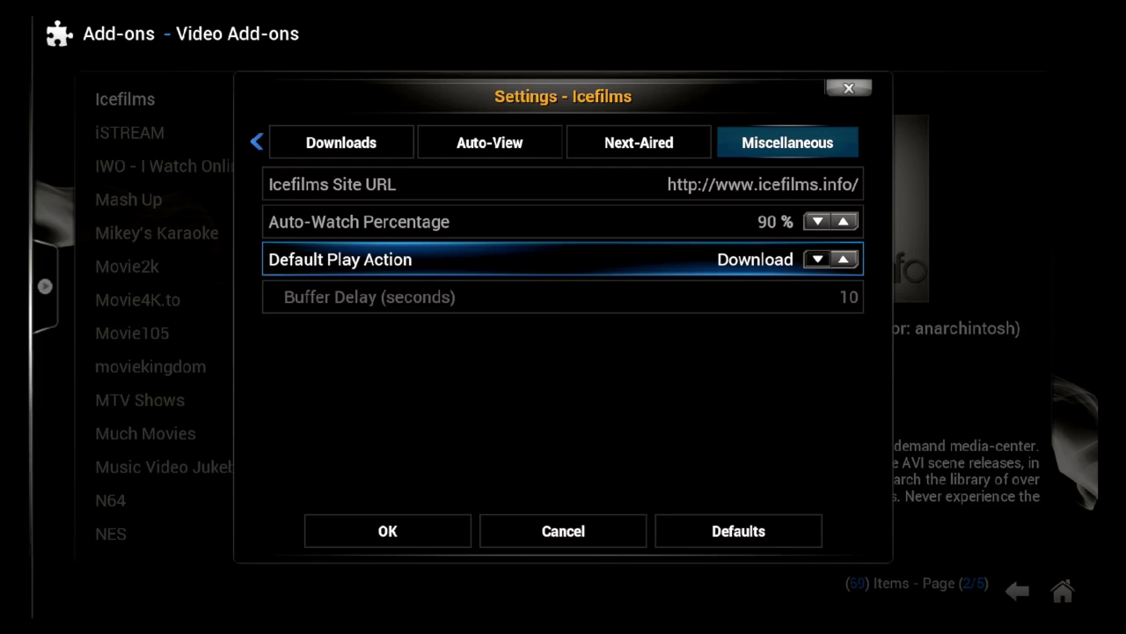
key(Down)
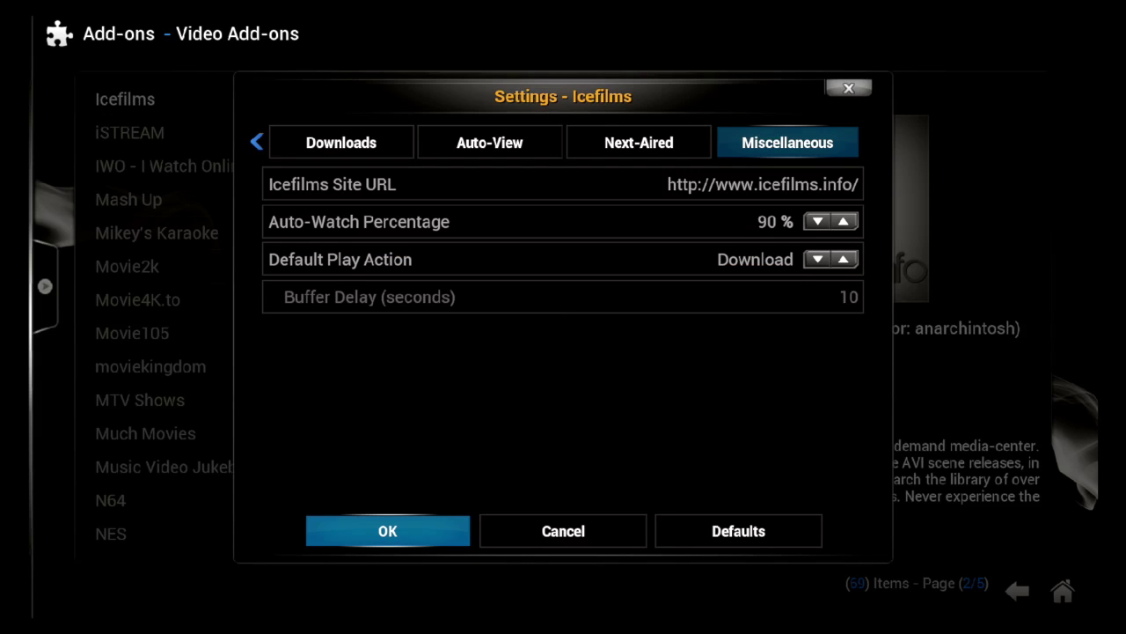
key(Return)
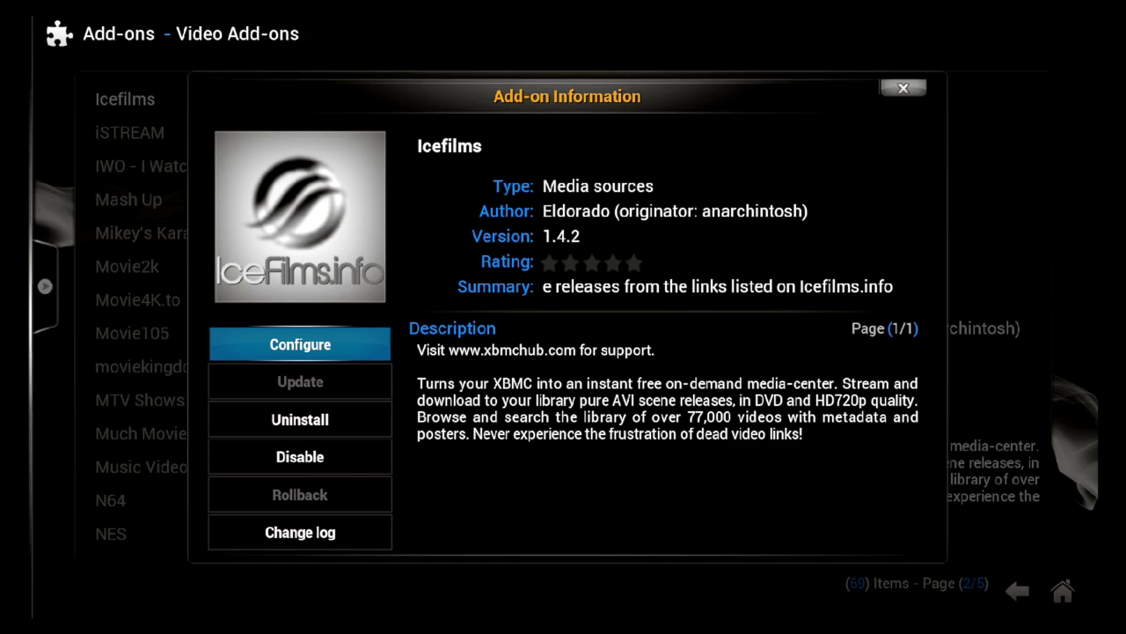
Reopen the Icefilms configuration and browse from its current Downloads folder on the USB drive to review the setting
key(Return)
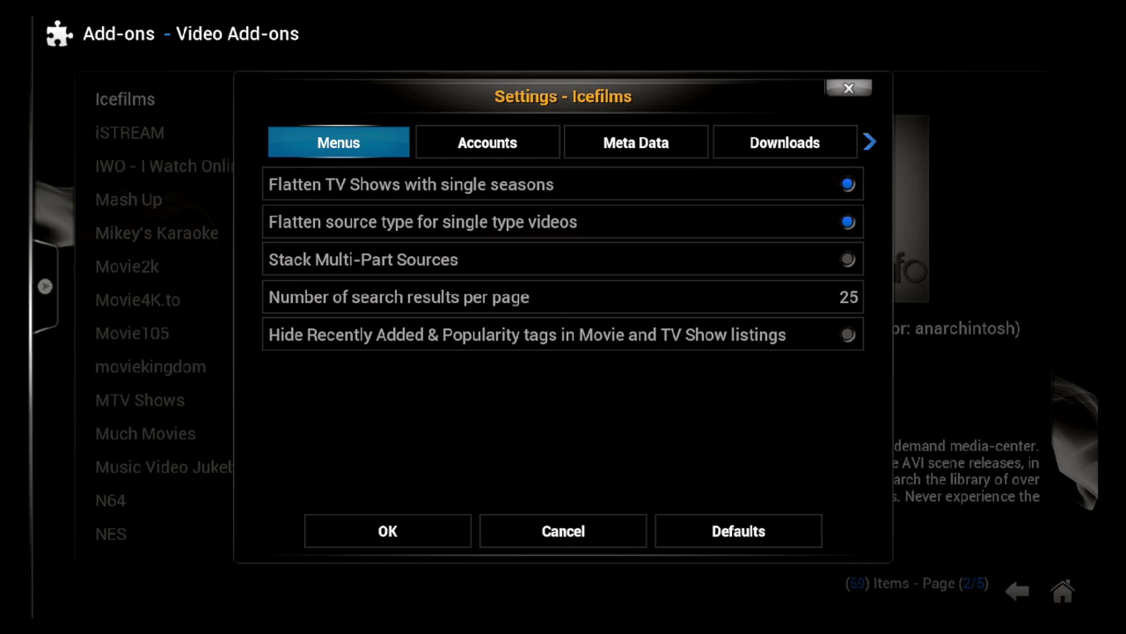
key(Right)
key(Right)
key(Right)
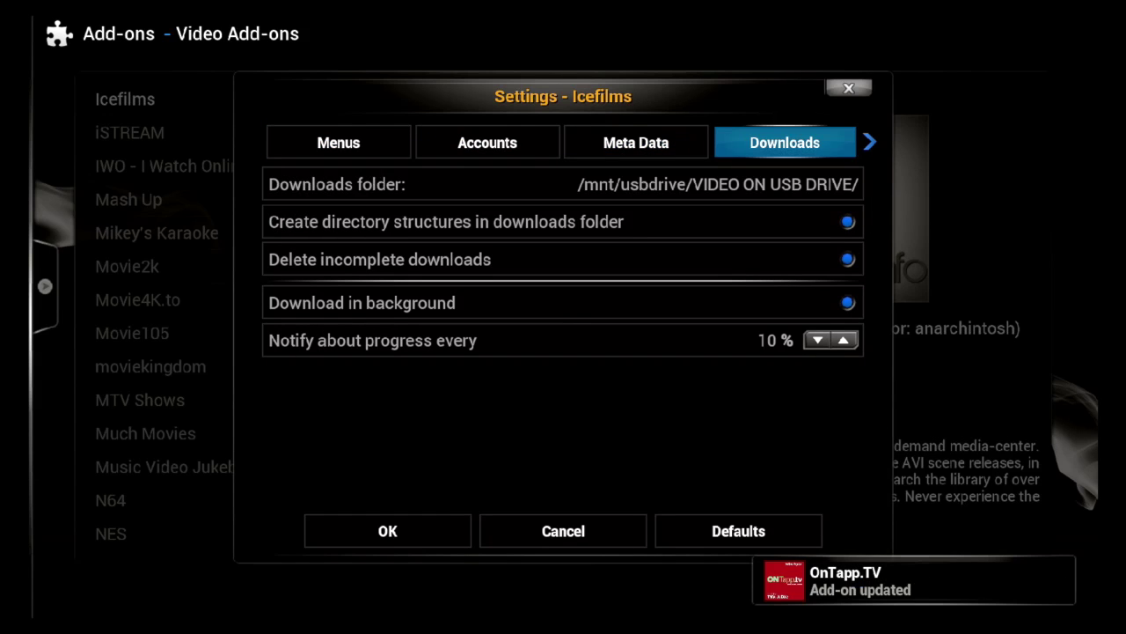
key(Down)
key(Return)
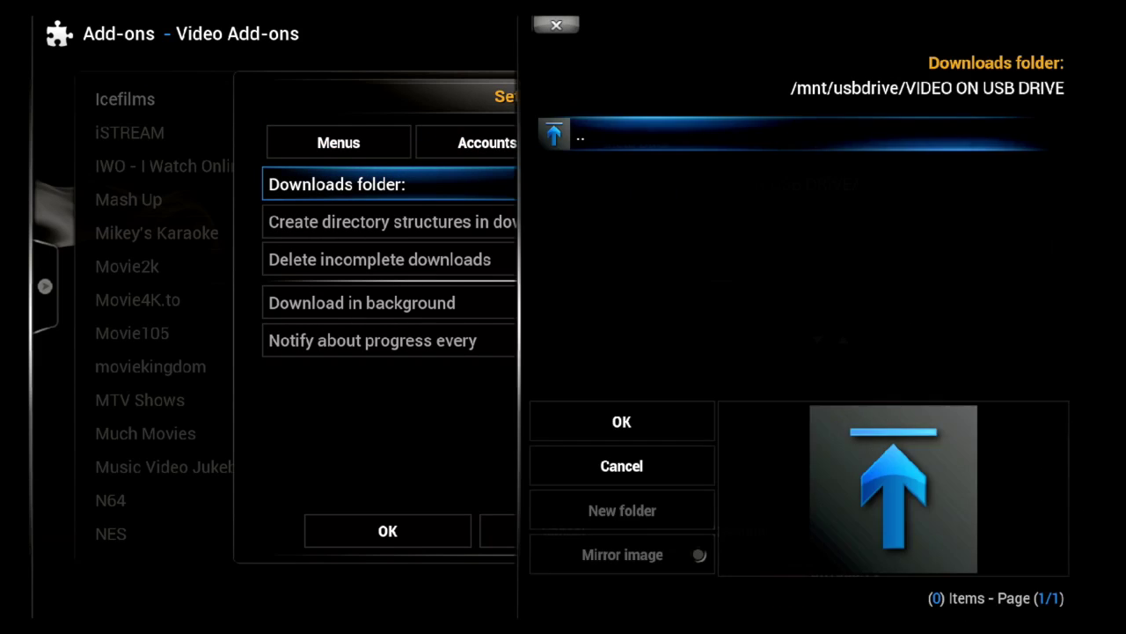
key(Return)
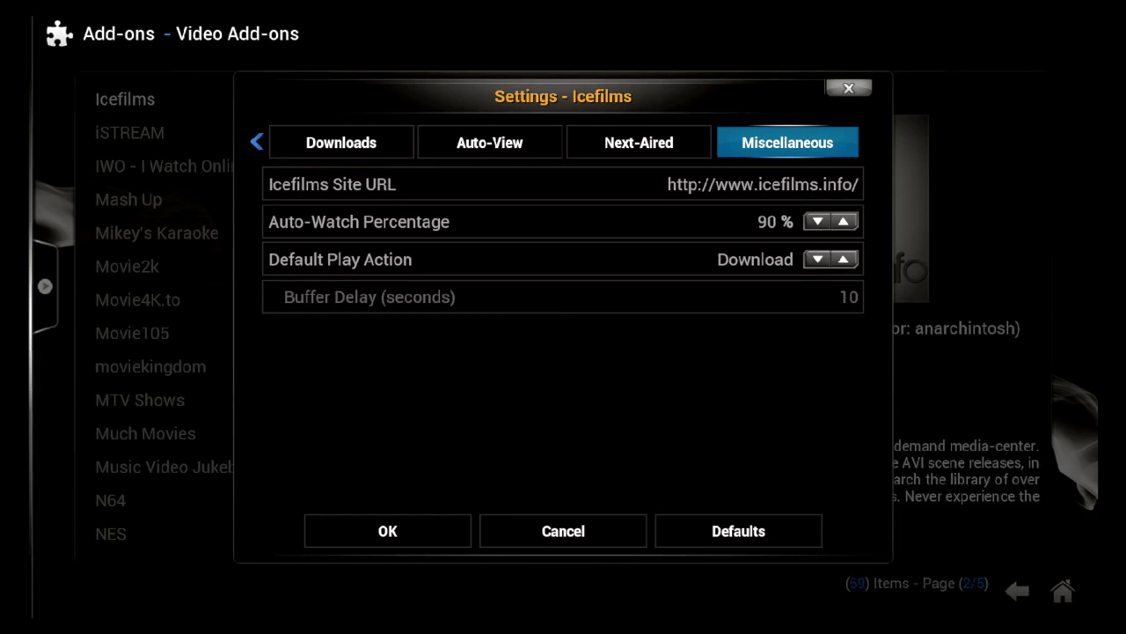
Apply the Icefilms configuration from the Miscellaneous settings
key(Down)
key(Down)
key(Down)
key(Down)
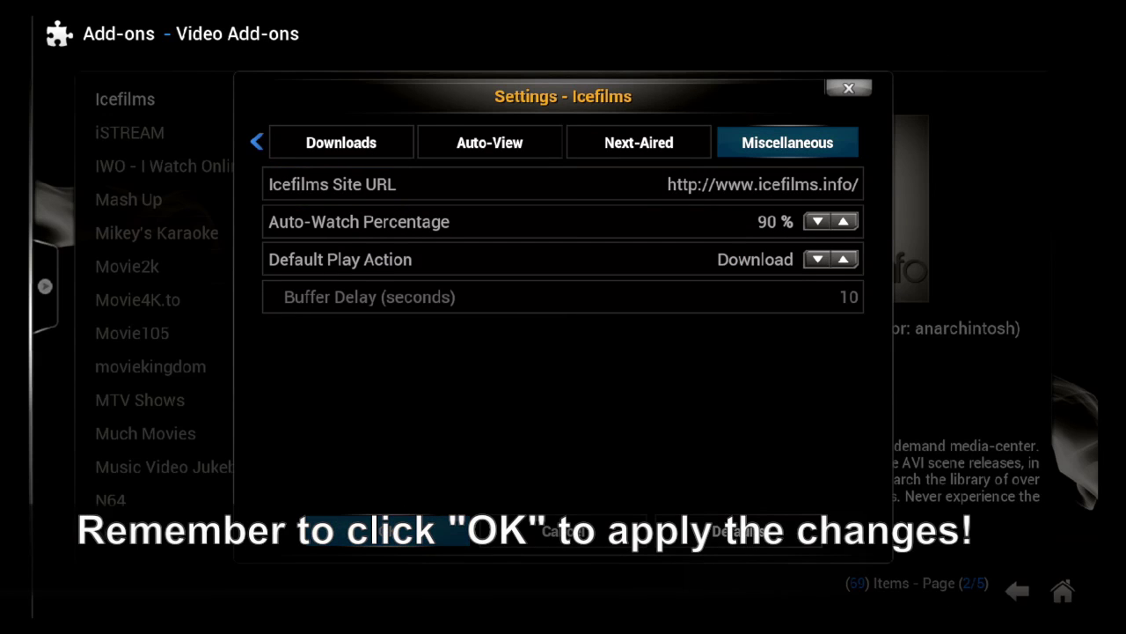
key(Return)
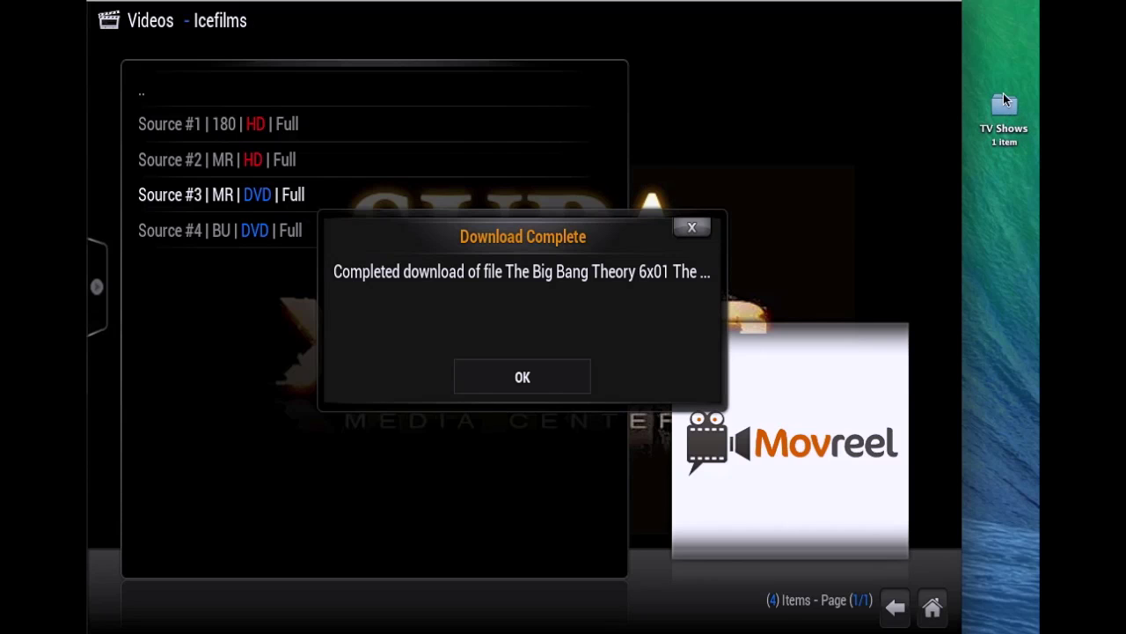
Check the TV Shows folder on the Mac desktop in Finder for the downloaded episode, and close its window
double_click(1003, 106)
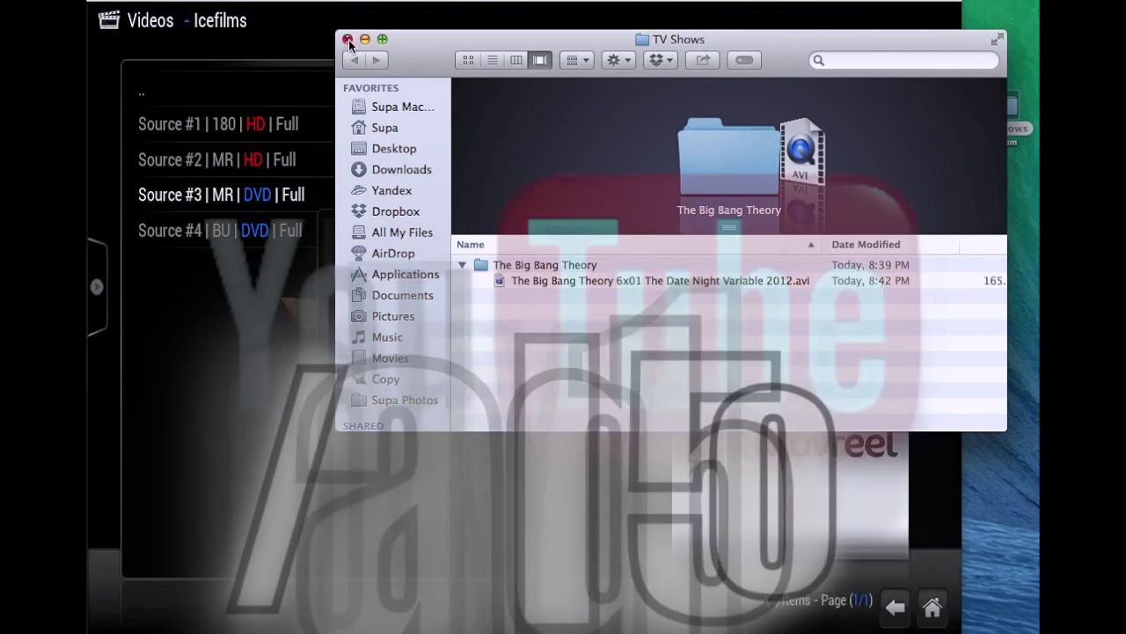
click(348, 38)
click(1007, 239)
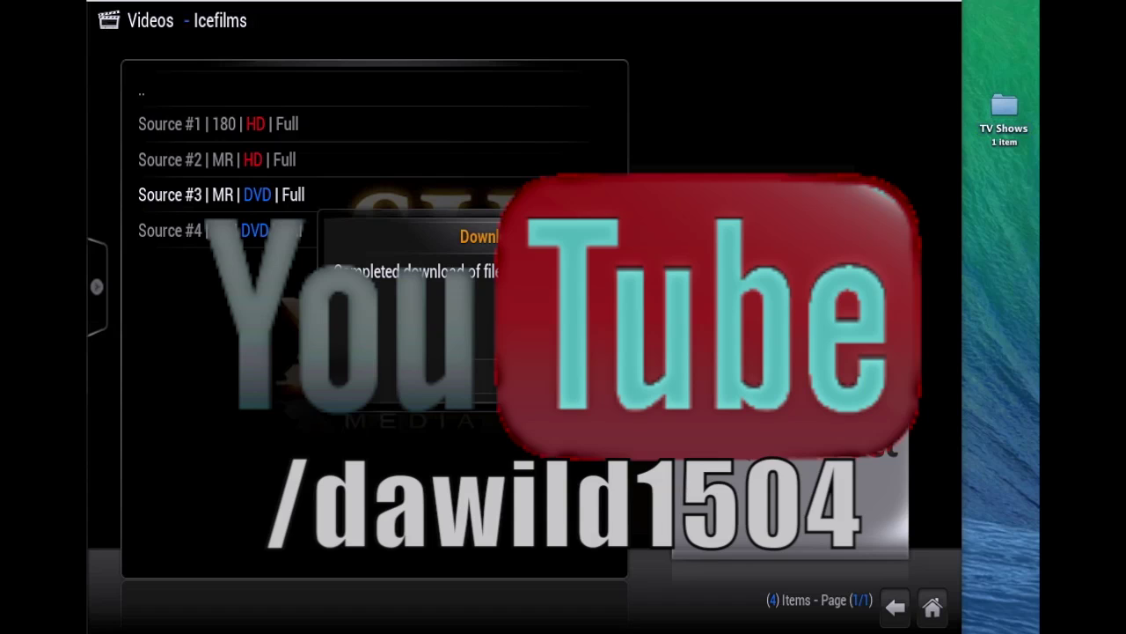